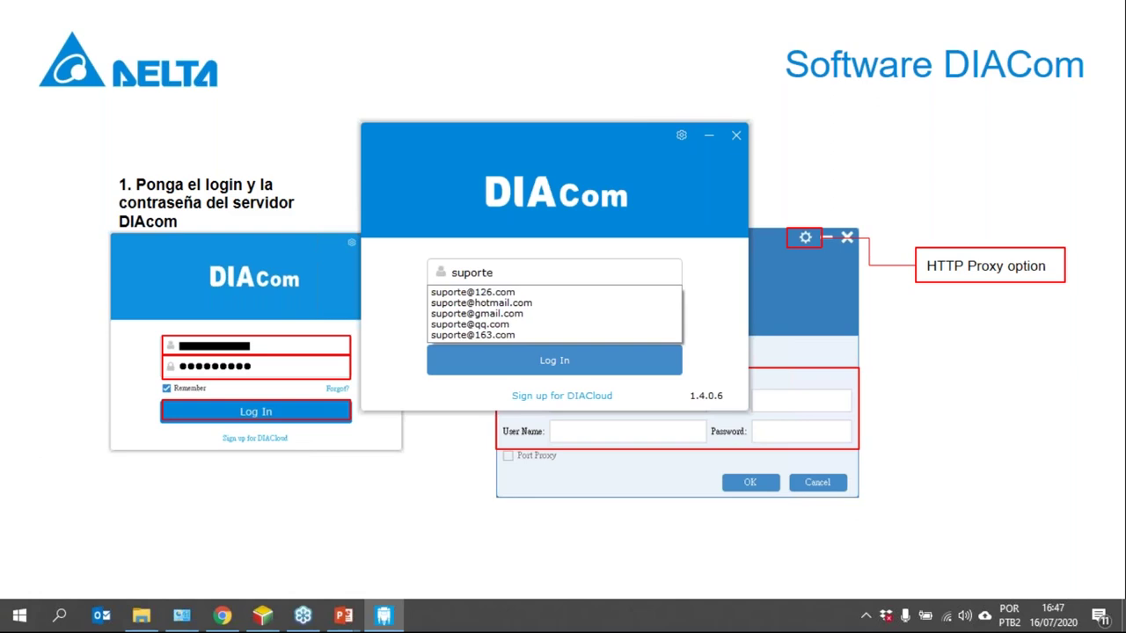
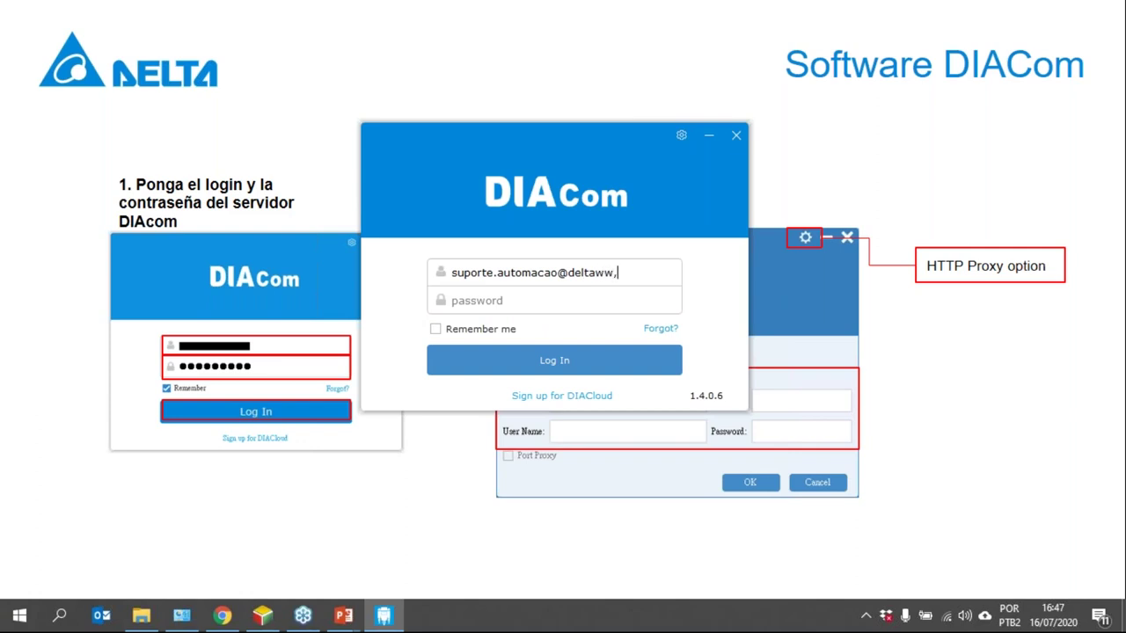
# Enter the DIACom account e-mail and password and log in to reach the Secure Tunnel page.
pyautogui.press('Tab')
pyautogui.click(479, 349)
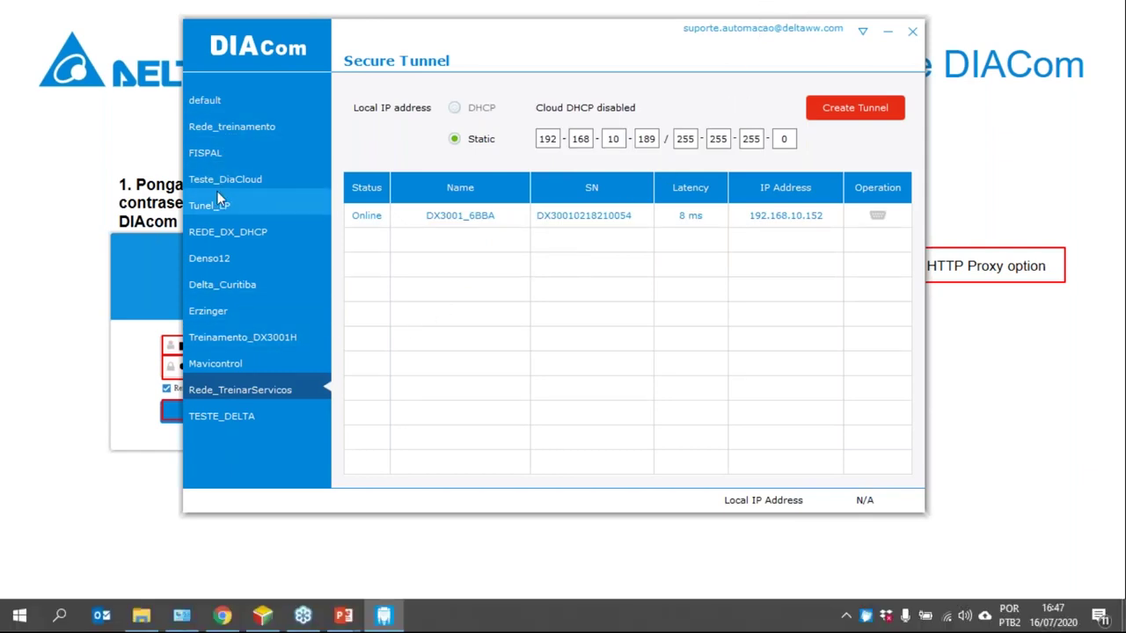
# Browse the Denso12 and Rede_treinamento networks, select Rede_TreinarServicos, then switch to DIACloud in Chrome.
pyautogui.click(225, 255)
pyautogui.click(235, 130)
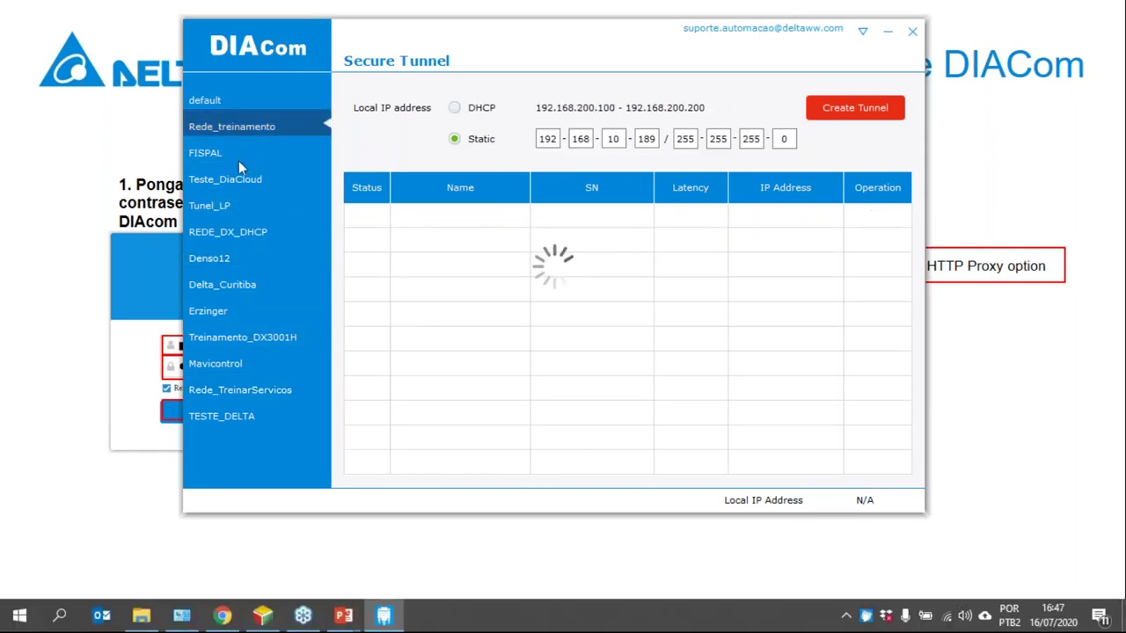
pyautogui.click(237, 392)
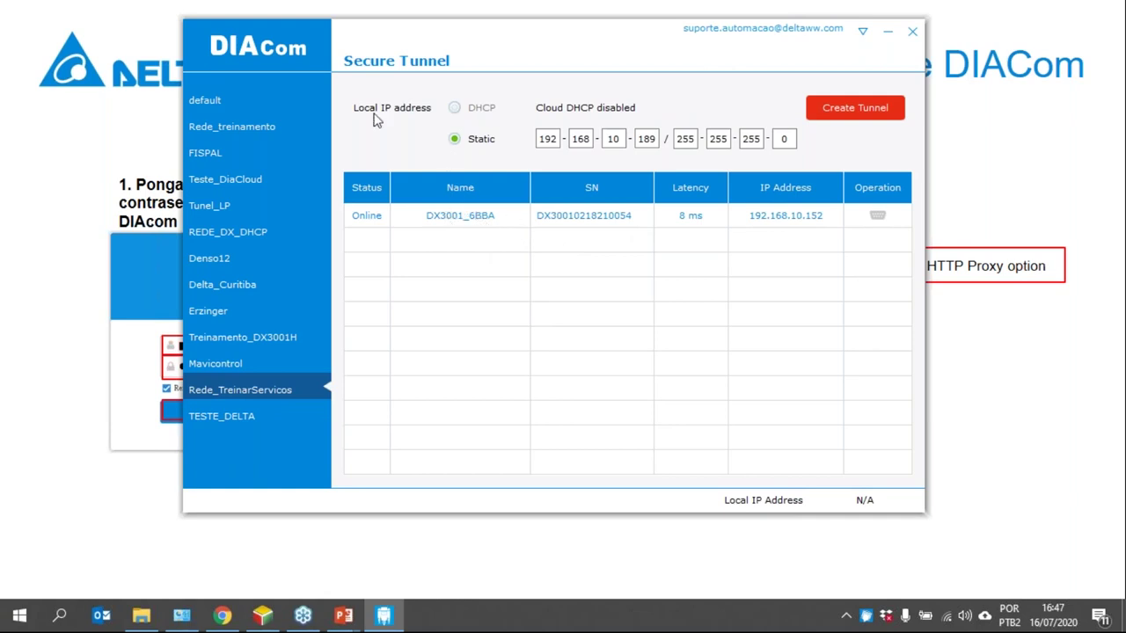
pyautogui.click(222, 615)
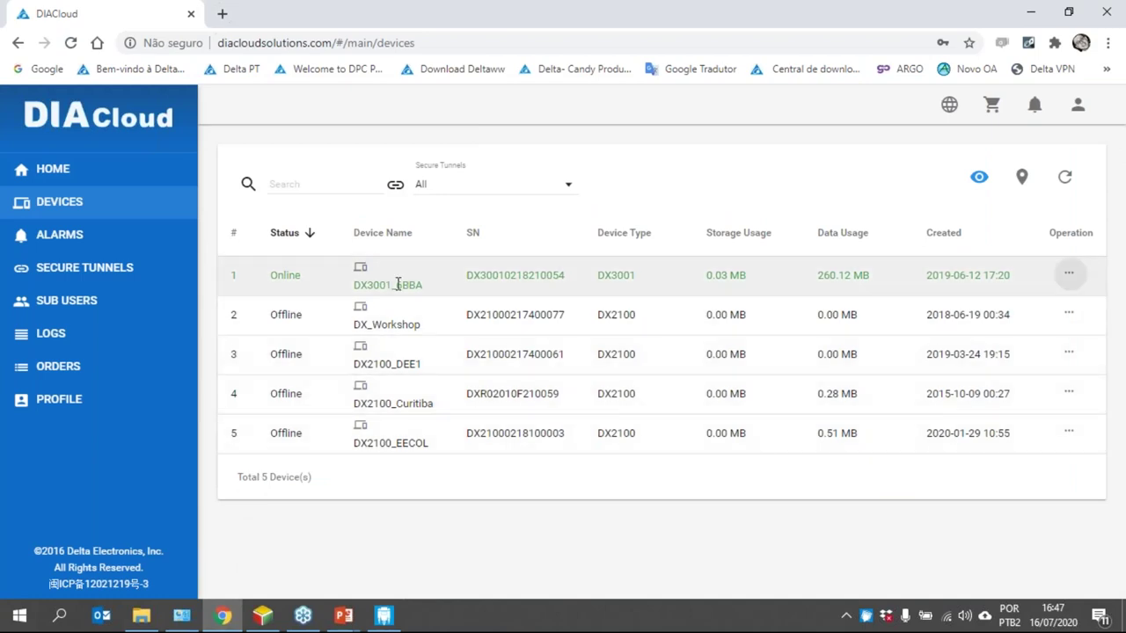
pyautogui.click(1025, 177)
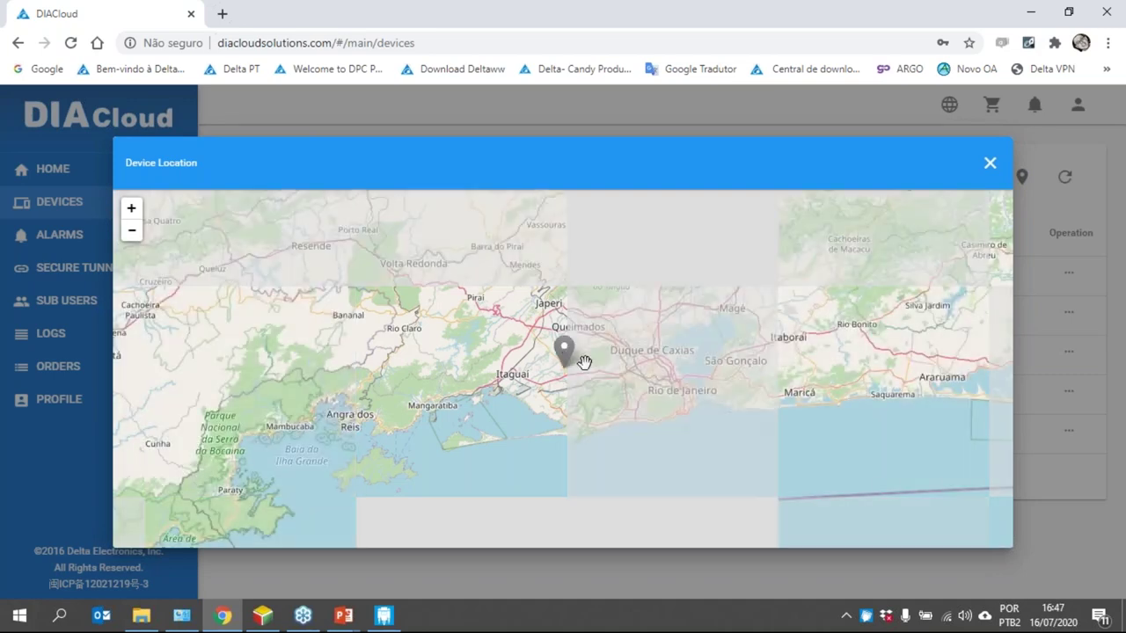
pyautogui.scroll(-1, 572, 355)
pyautogui.scroll(-2, 563, 354)
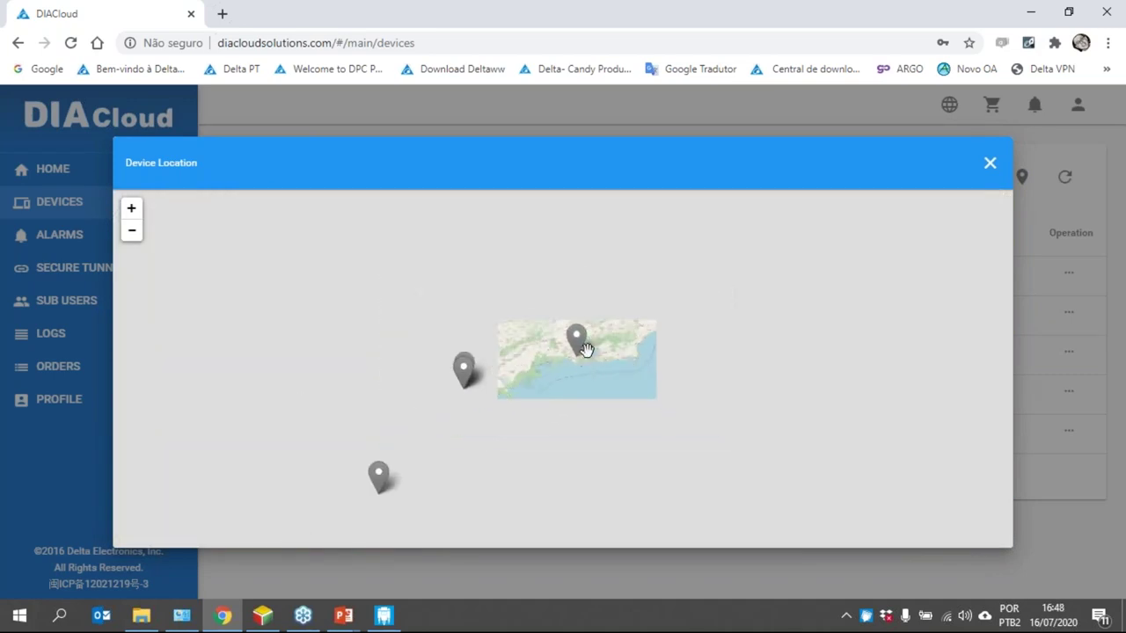
pyautogui.scroll(3, 485, 347)
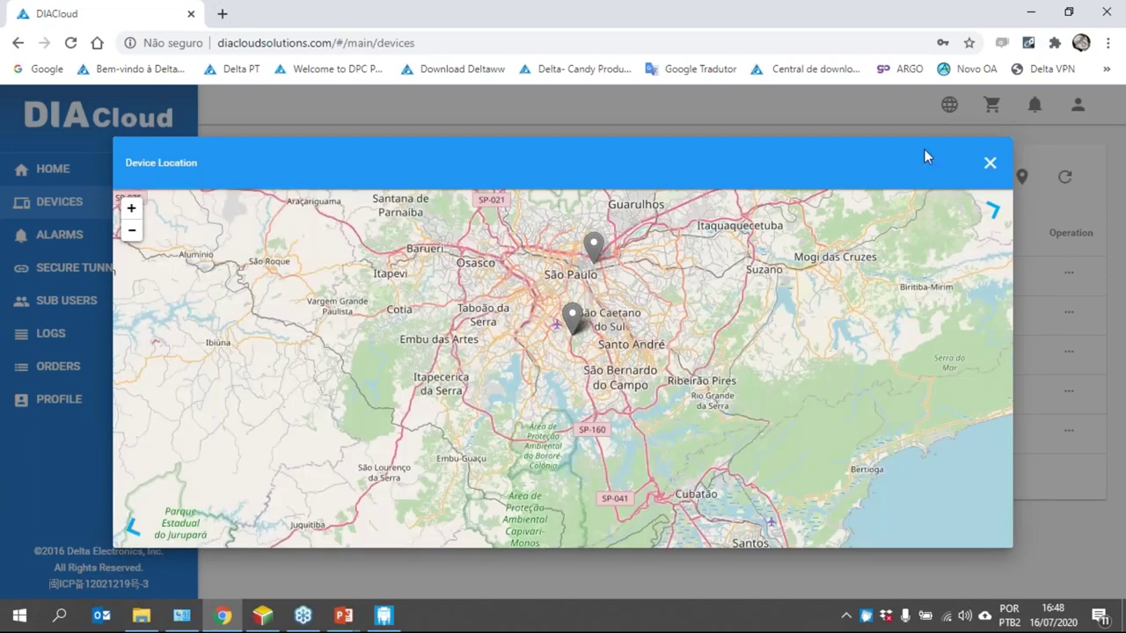
pyautogui.click(992, 167)
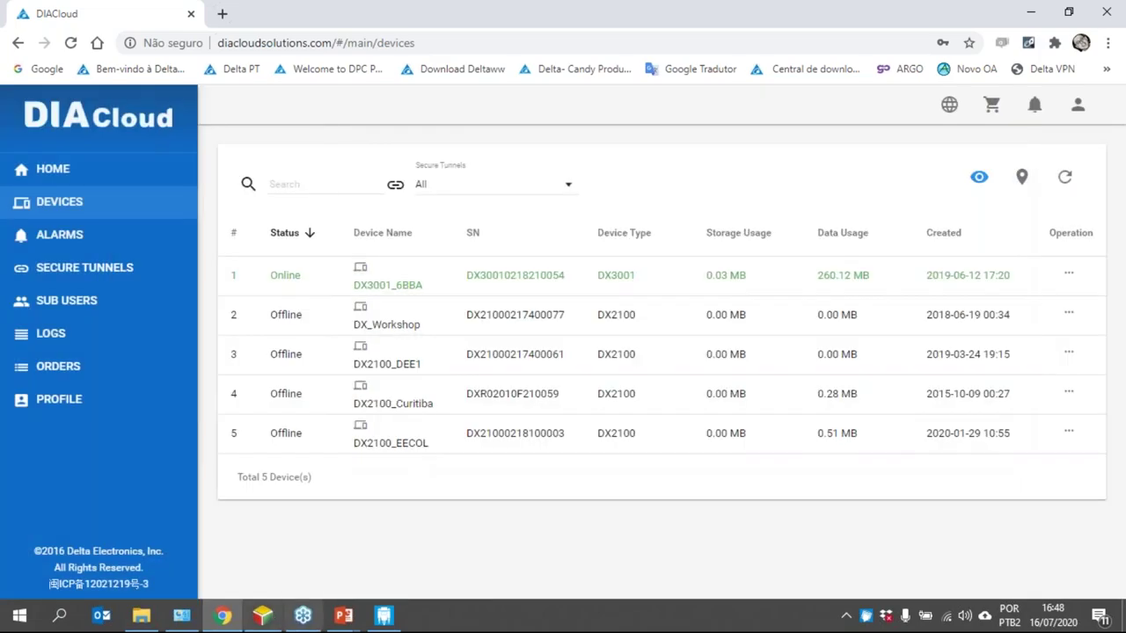
# Place DIACom beside a resized Network and Sharing Center and create the secure tunnel to Rede_TreinarServicos.
pyautogui.click(385, 615)
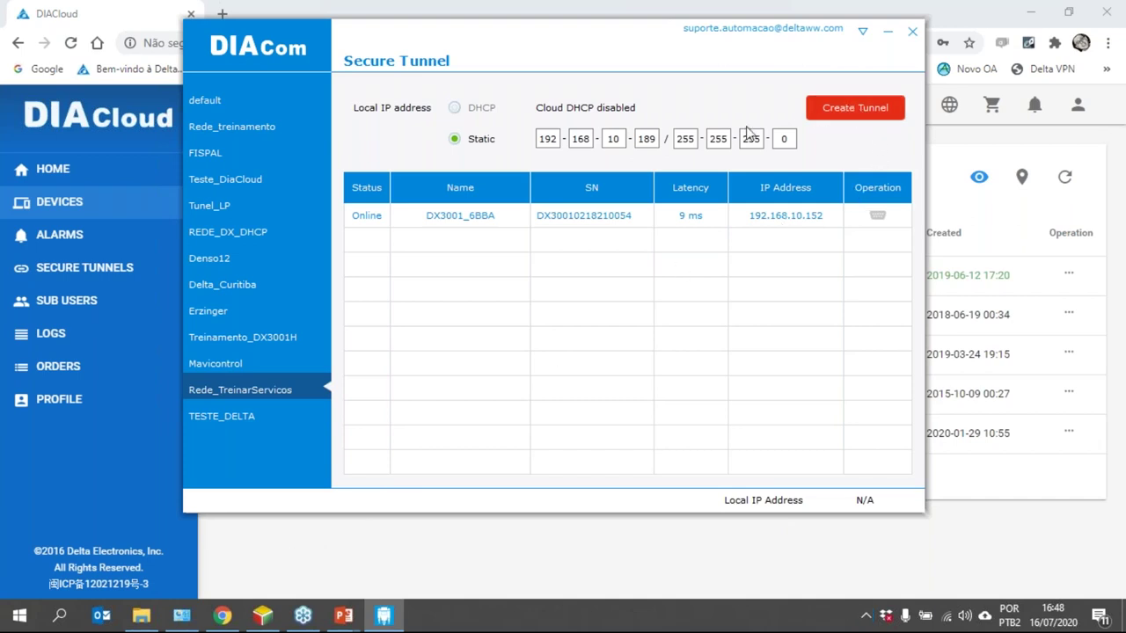
pyautogui.click(613, 139)
pyautogui.click(834, 116)
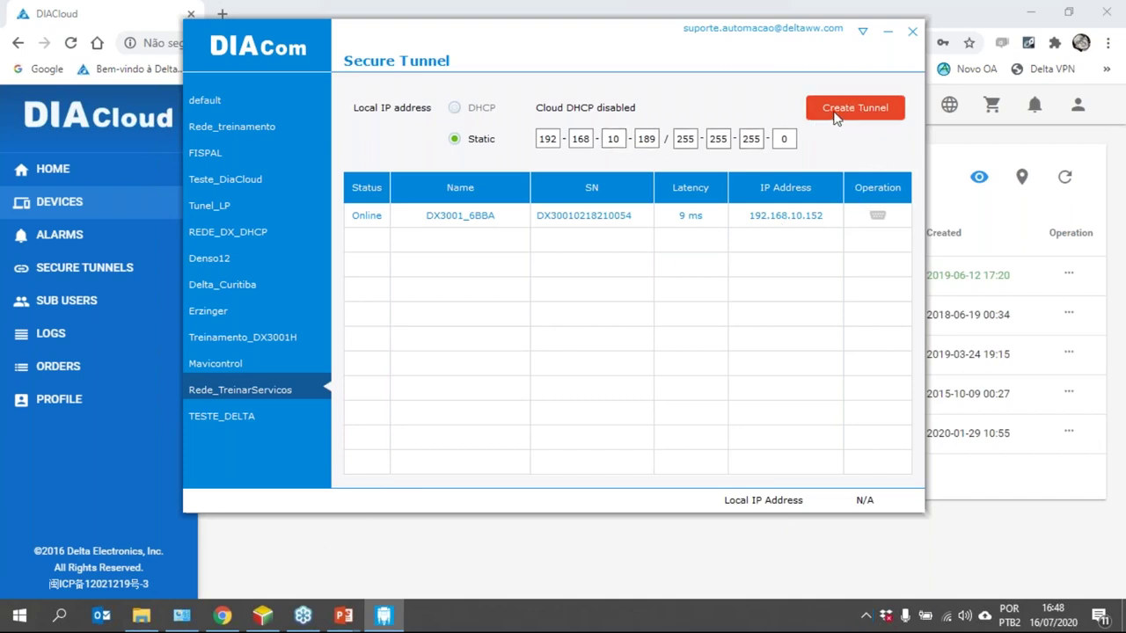
pyautogui.click(614, 139)
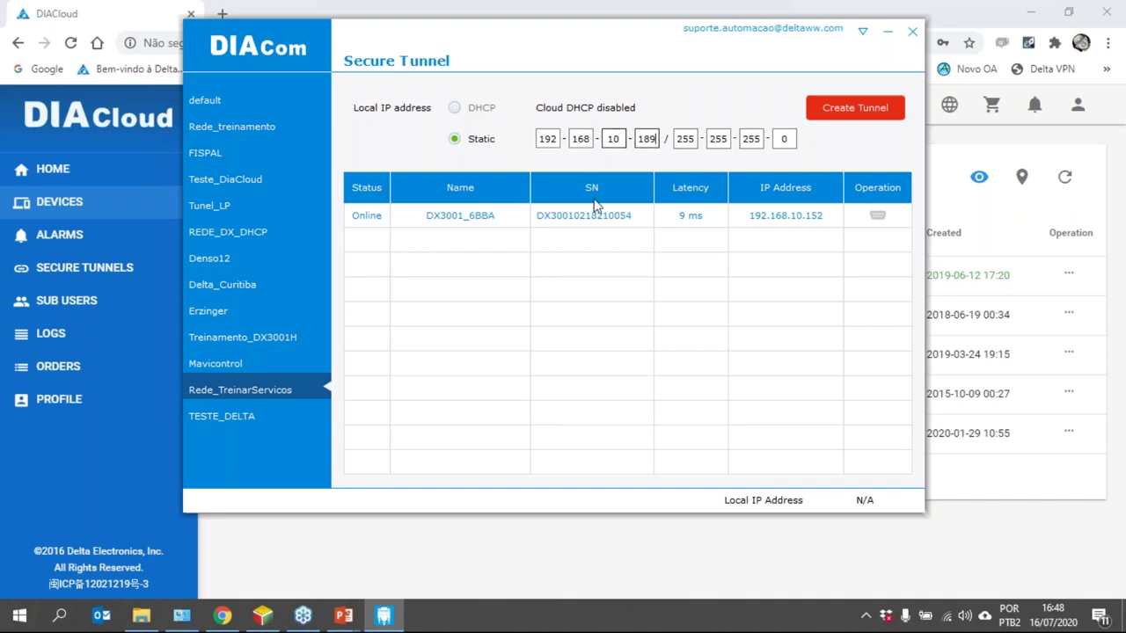
pyautogui.click(182, 616)
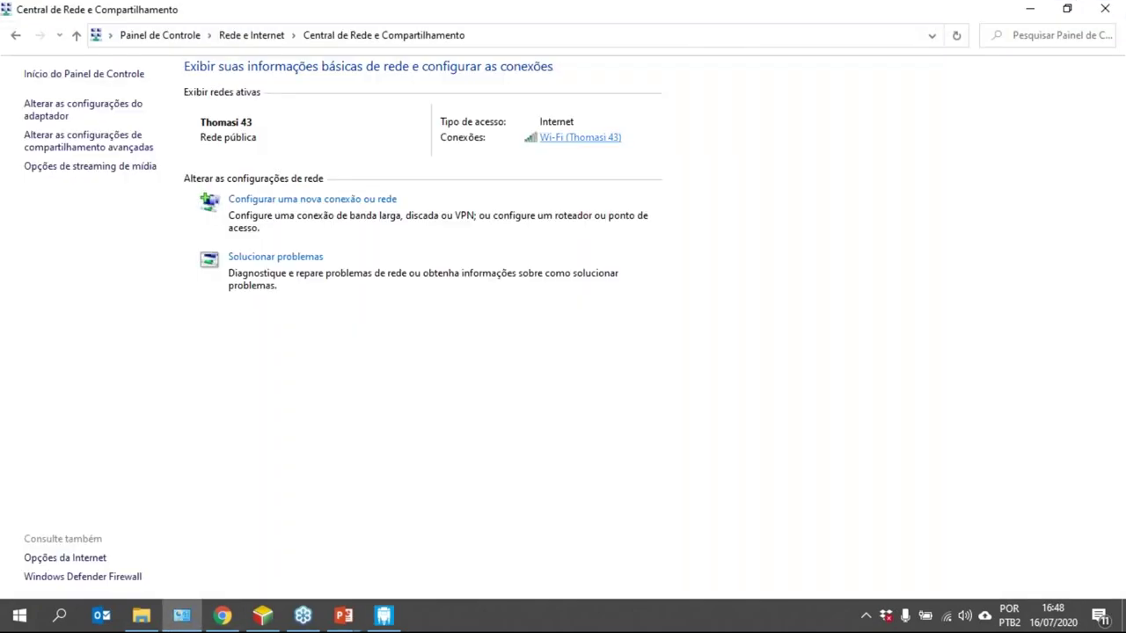
pyautogui.moveTo(758, 11); pyautogui.dragTo(694, 236)
pyautogui.moveTo(639, 42); pyautogui.dragTo(496, 51)
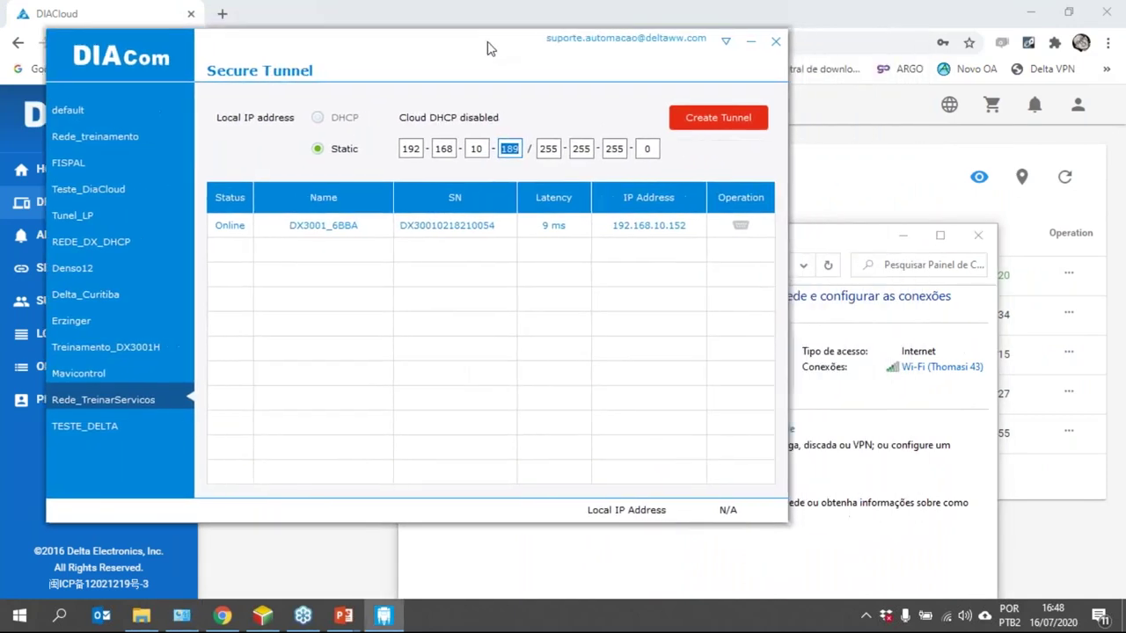
pyautogui.click(699, 116)
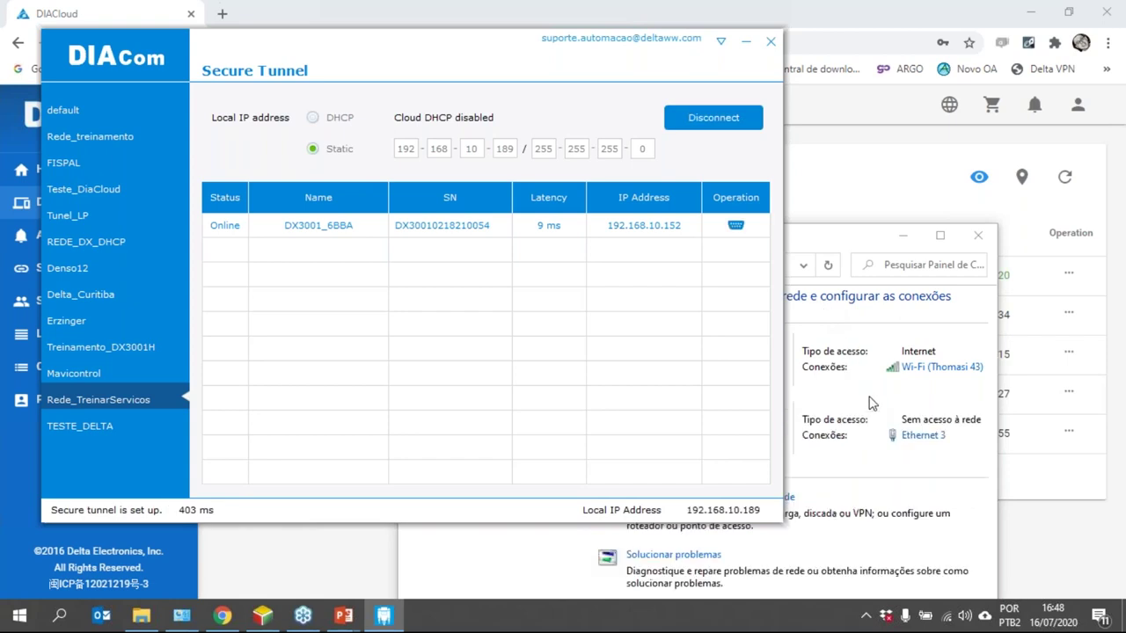
# Check the Ethernet 3 connection status in Network and Sharing Center, then close its status windows.
pyautogui.click(910, 467)
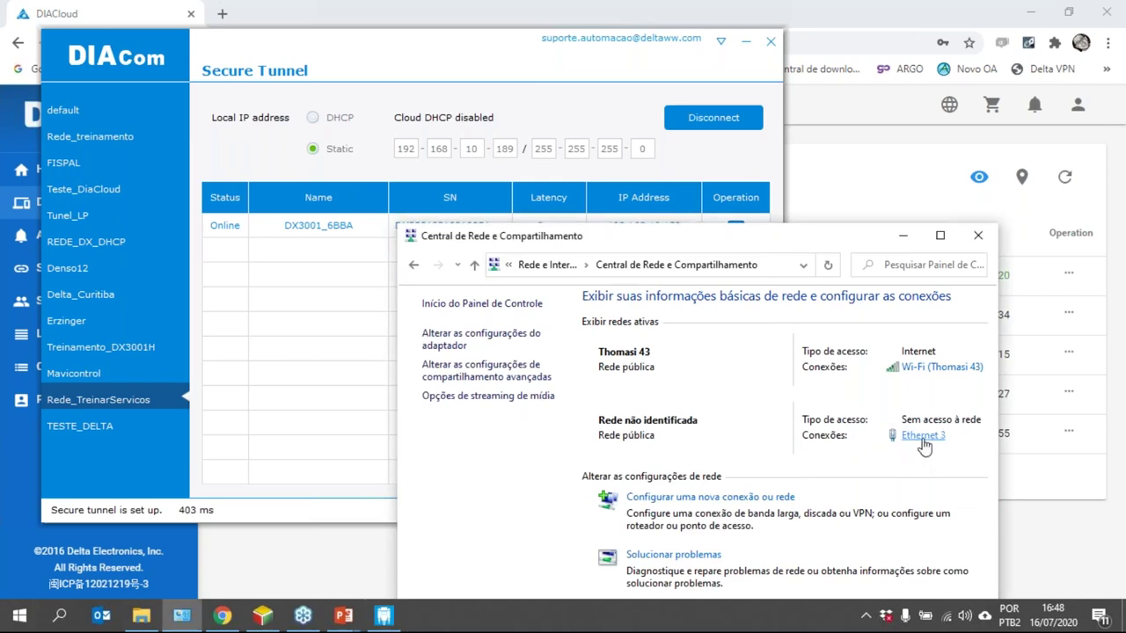
pyautogui.click(922, 437)
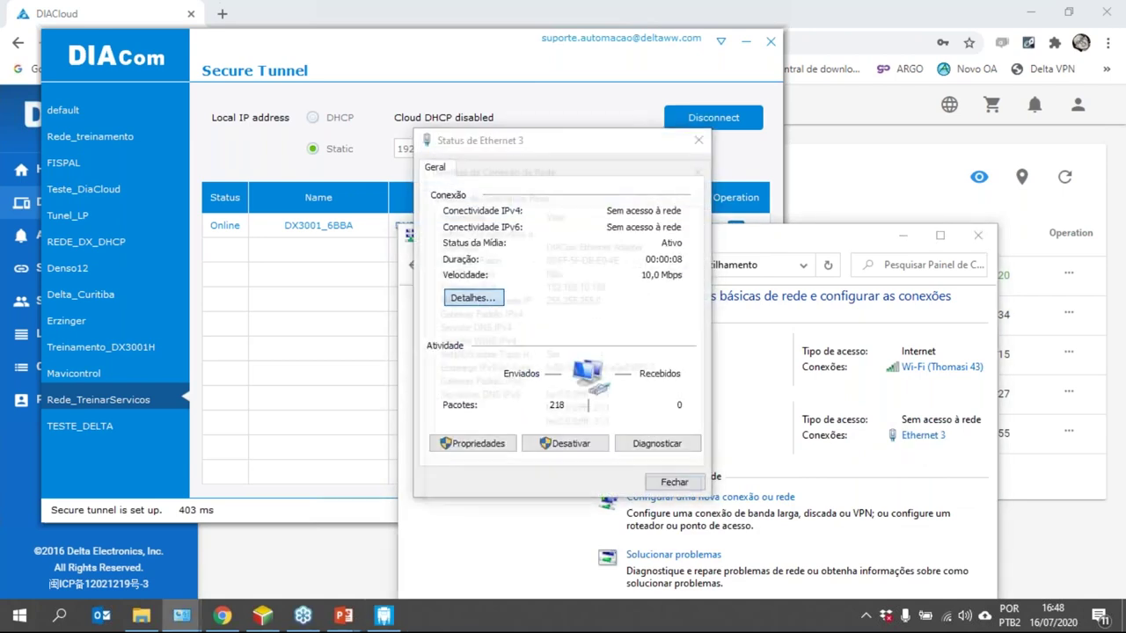
pyautogui.click(704, 167)
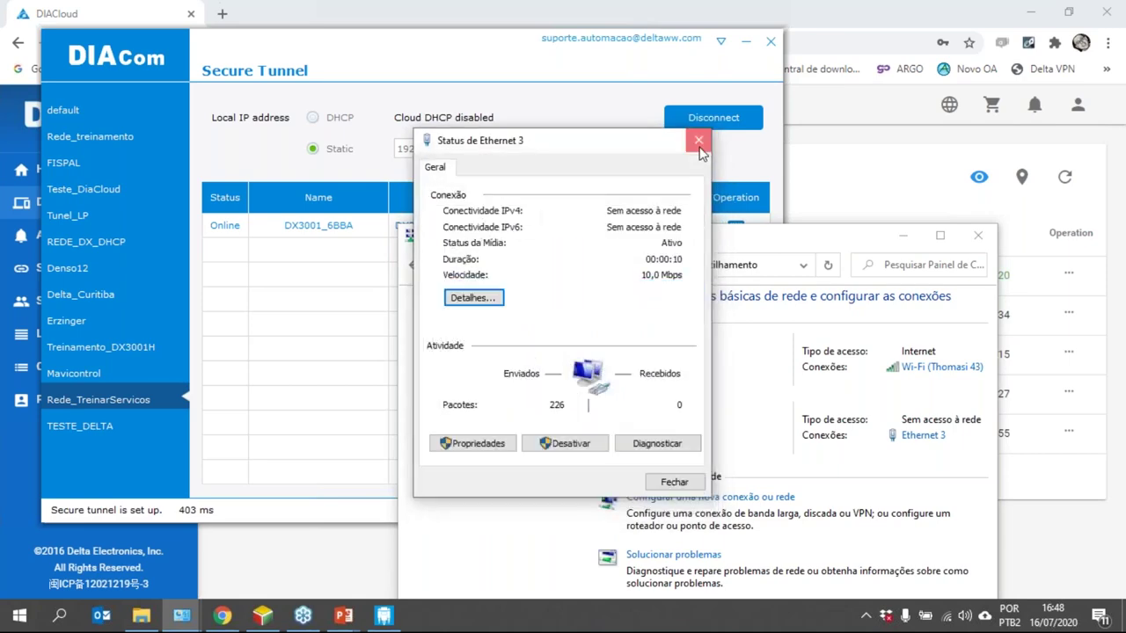
pyautogui.click(699, 142)
# Return to the slideshow, advance to the remote-access diagram, and underline 192.168.10.5 in red.
pyautogui.moveTo(343, 615)
pyautogui.click(427, 554)
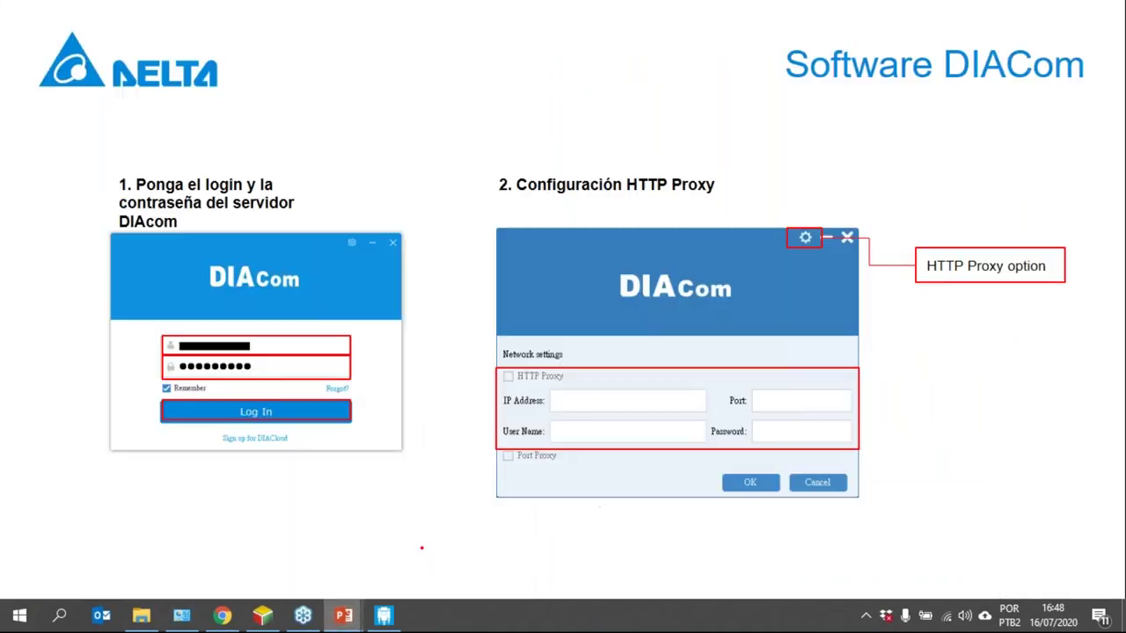
pyautogui.click(421, 547)
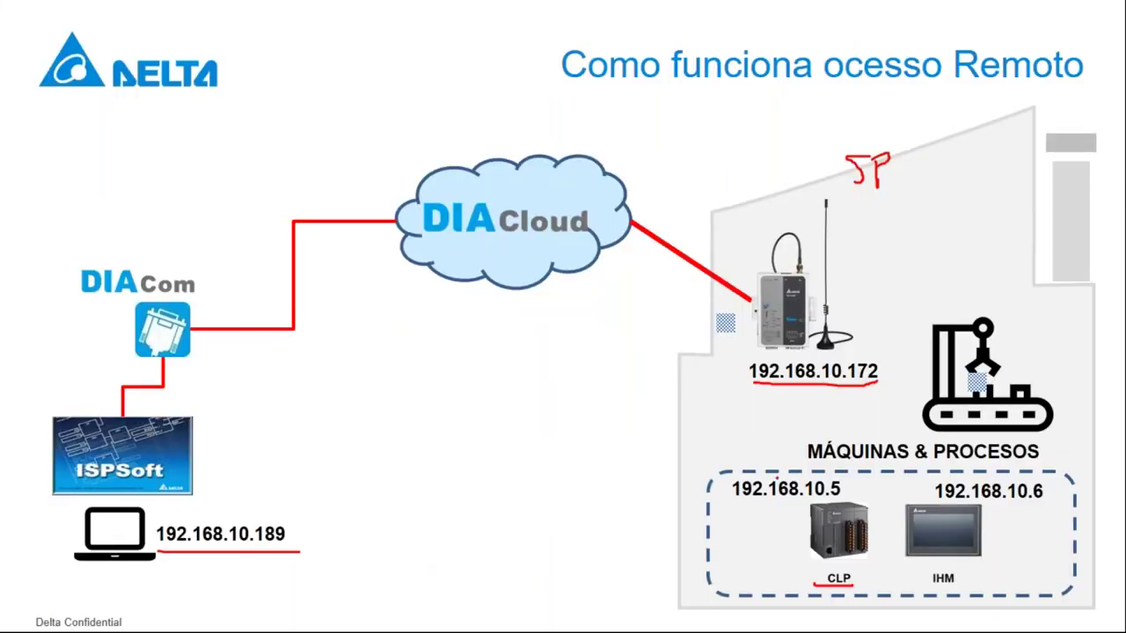
pyautogui.moveTo(747, 509); pyautogui.dragTo(887, 503)
# Search Start for cmd, go back to the slide, then reopen the Start menu.
pyautogui.press('super')
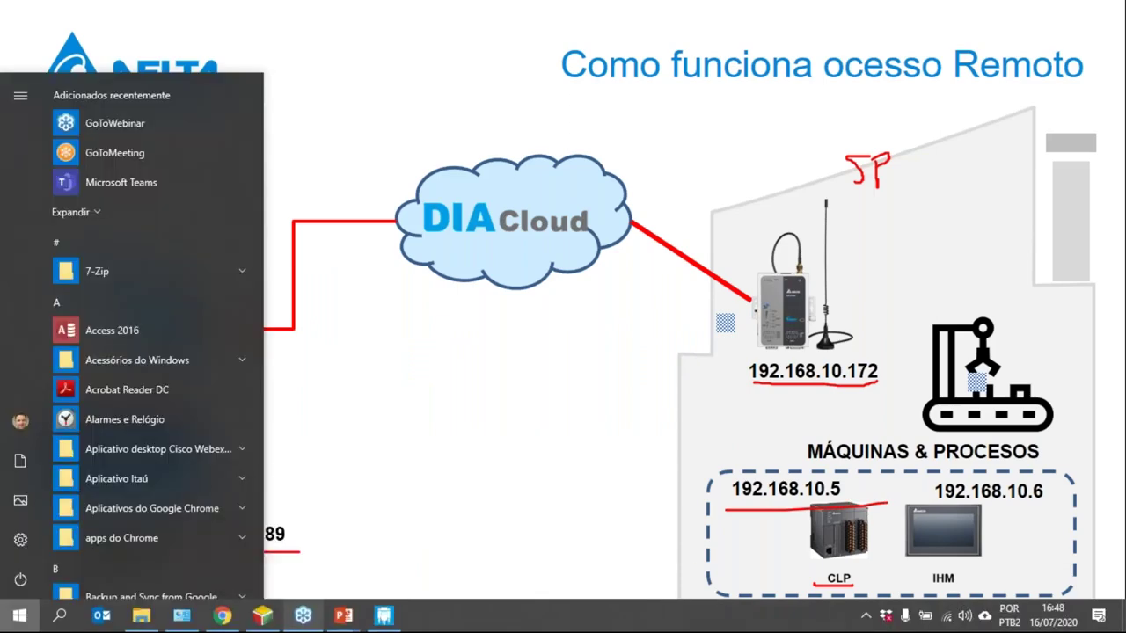
pyautogui.write('cmd')
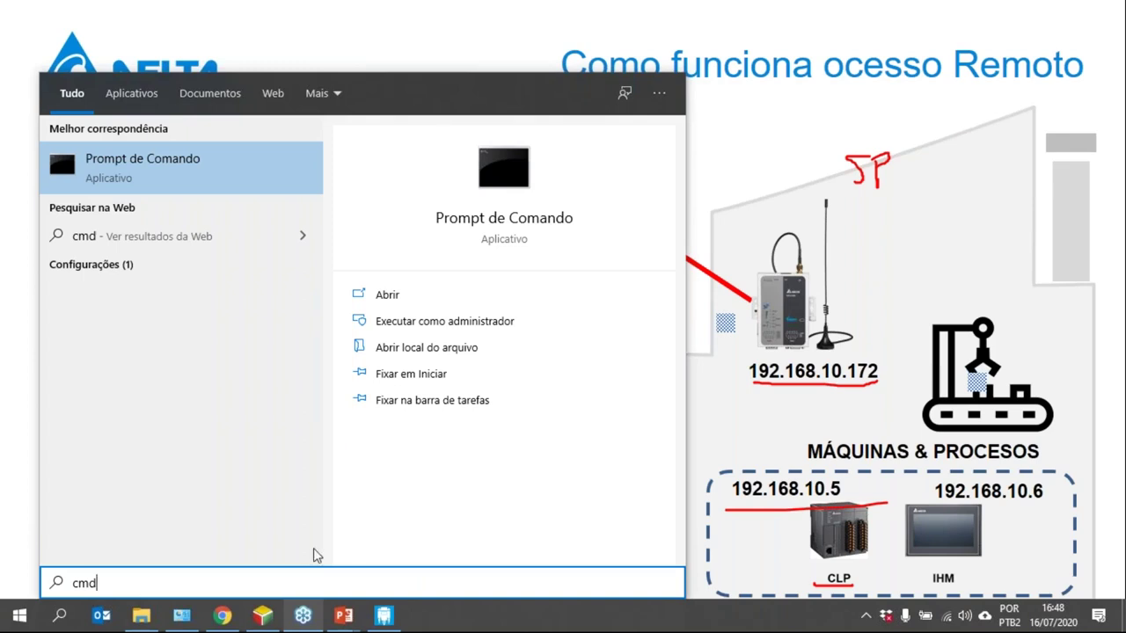
pyautogui.click(343, 615)
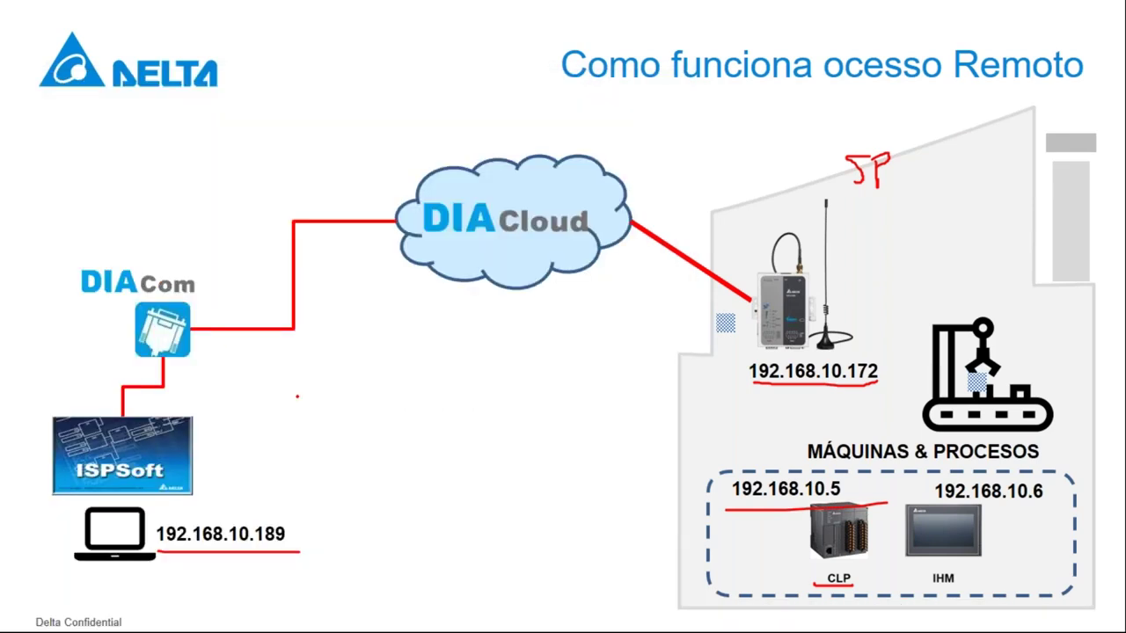
pyautogui.press('super')
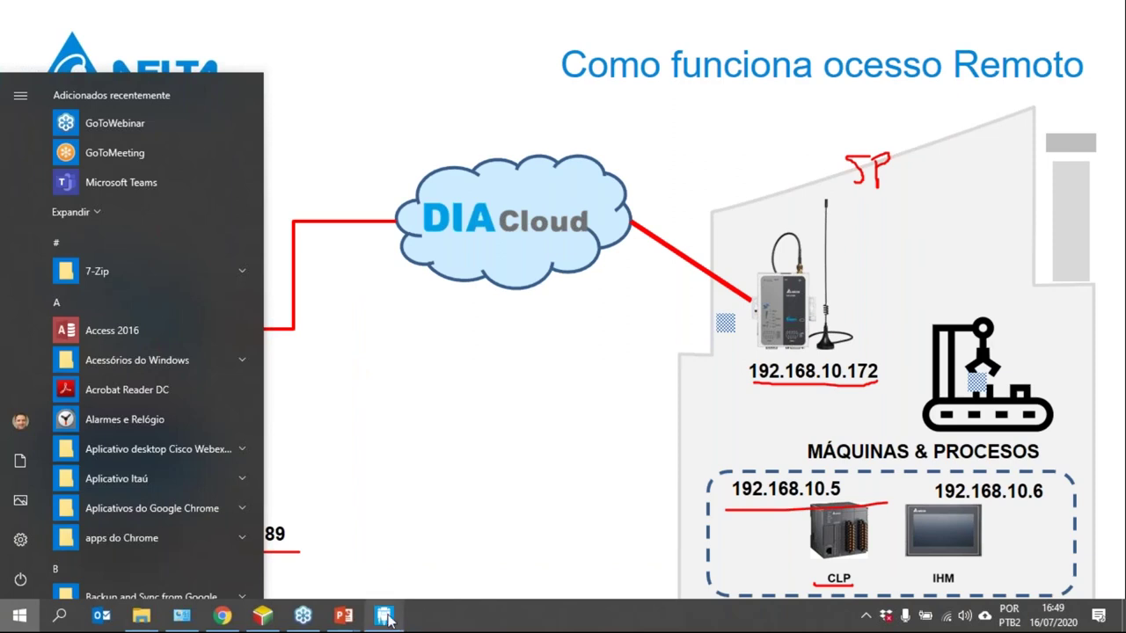
# Open Command Prompt, start ping 192.168.10.5, and close the duplicate console window.
pyautogui.click(385, 616)
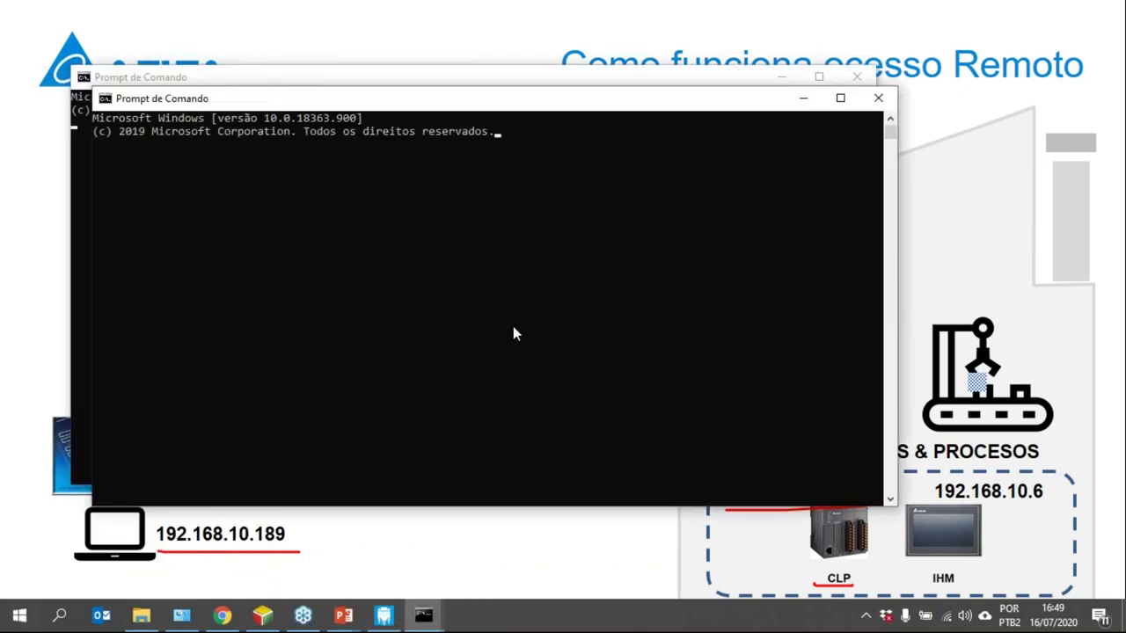
pyautogui.write('ping 192.168.10.5')
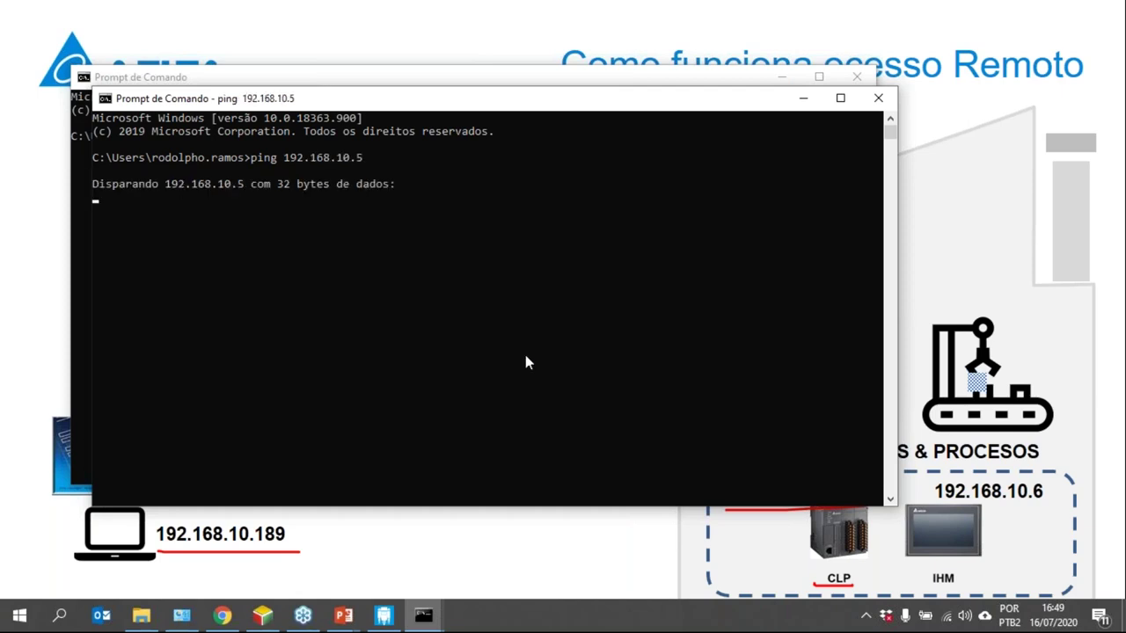
pyautogui.click(857, 77)
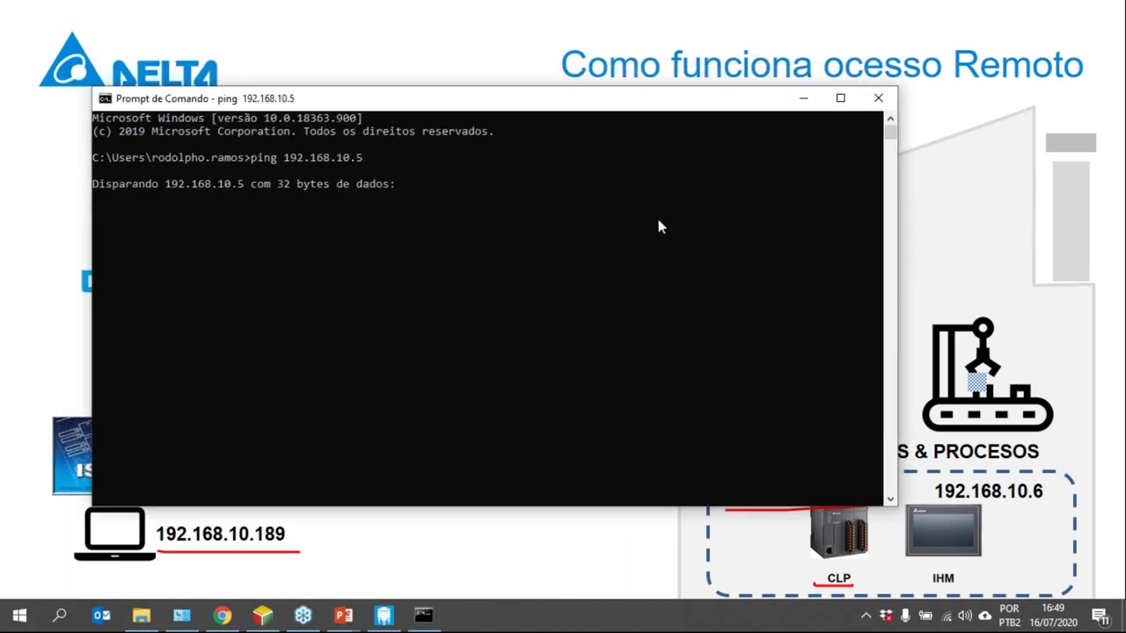
pyautogui.click(658, 225)
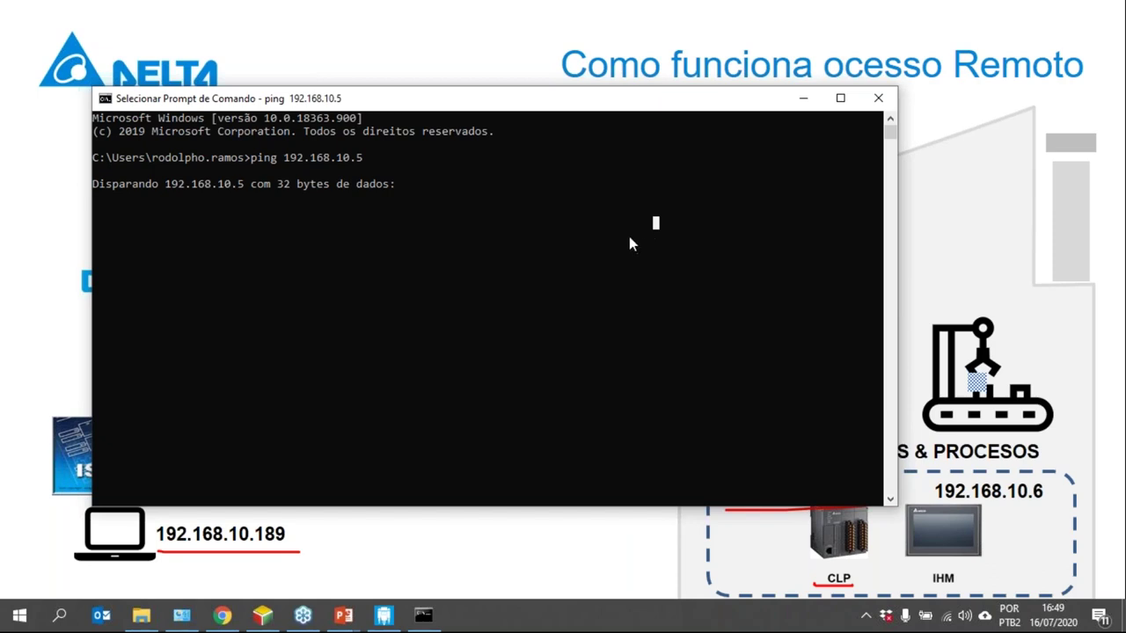
# Open COMMGR from the system tray and confirm the DIACLOUD driver shows OK (START).
pyautogui.click(865, 615)
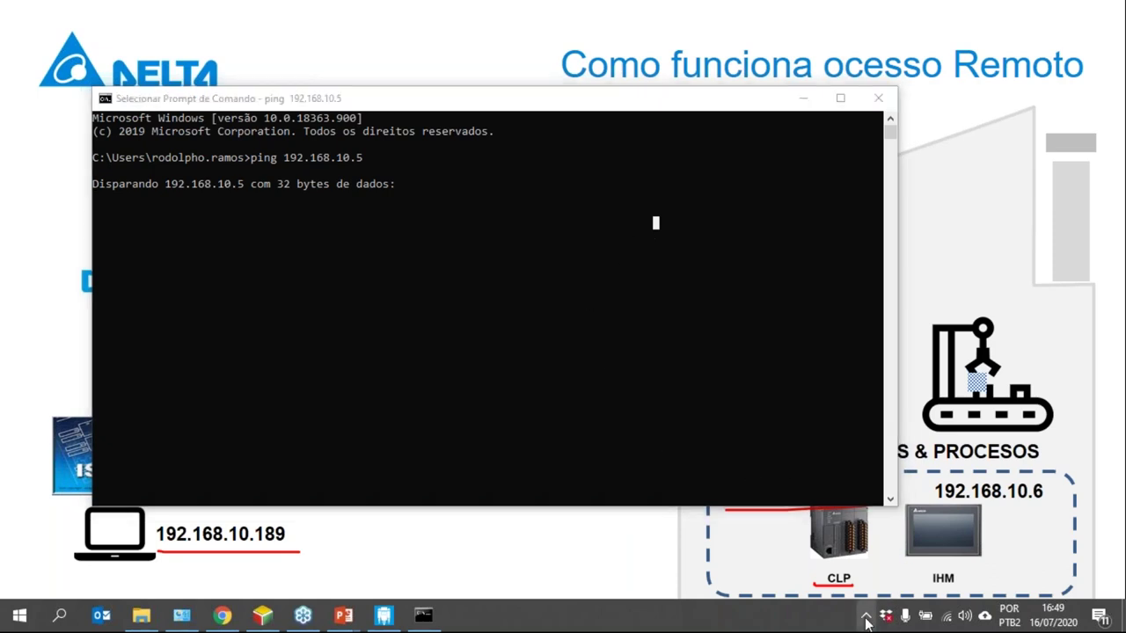
pyautogui.click(915, 551)
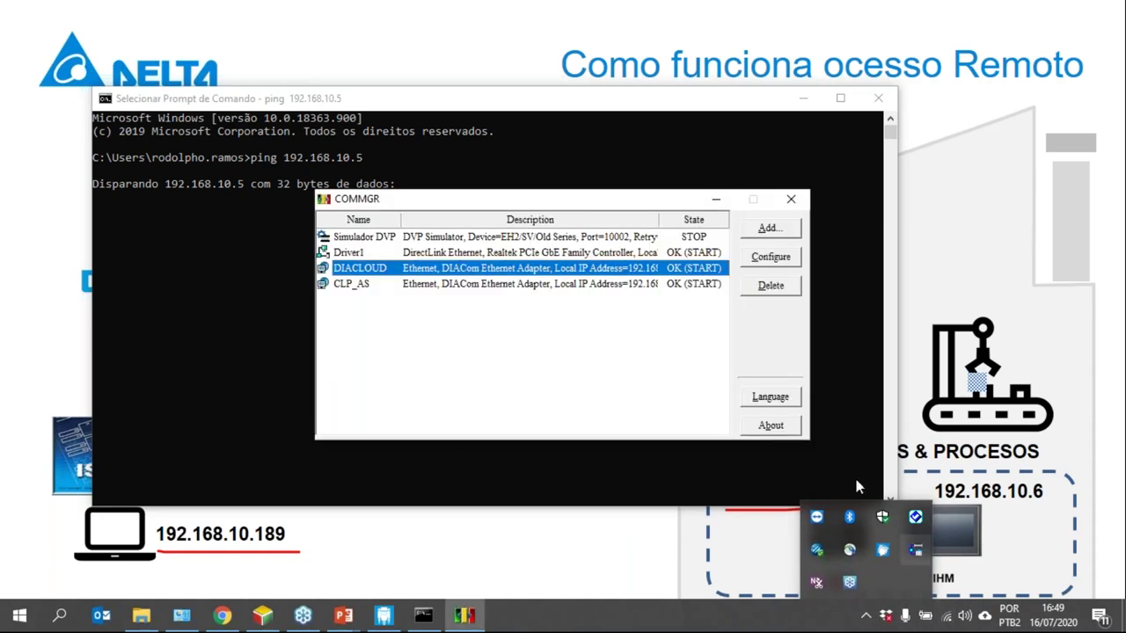
pyautogui.moveTo(628, 207); pyautogui.dragTo(794, 149)
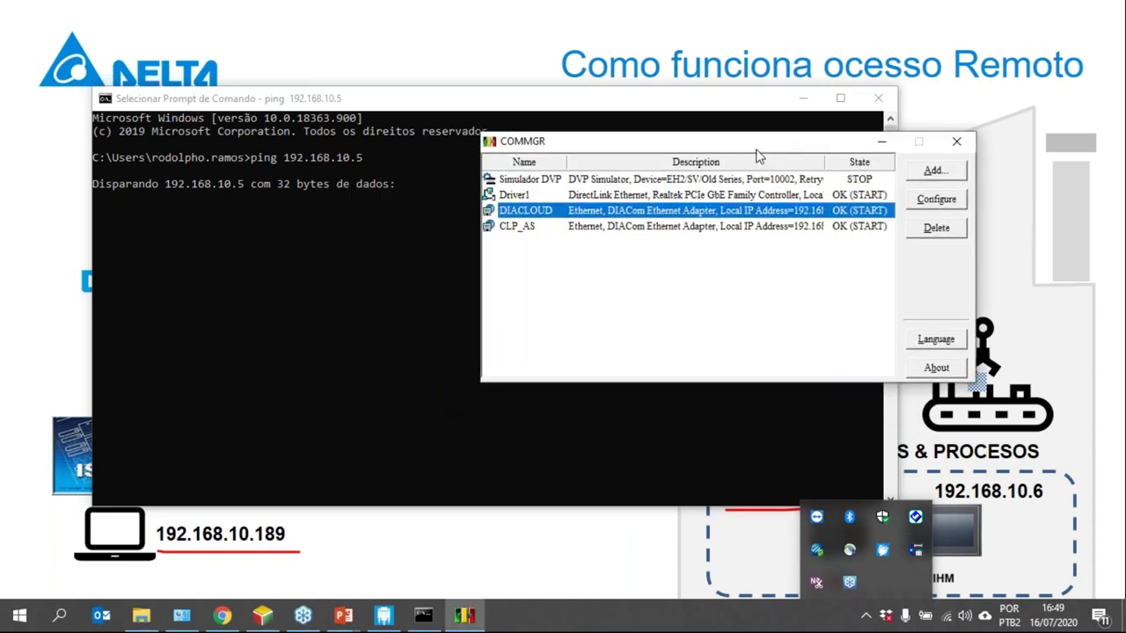
pyautogui.click(387, 615)
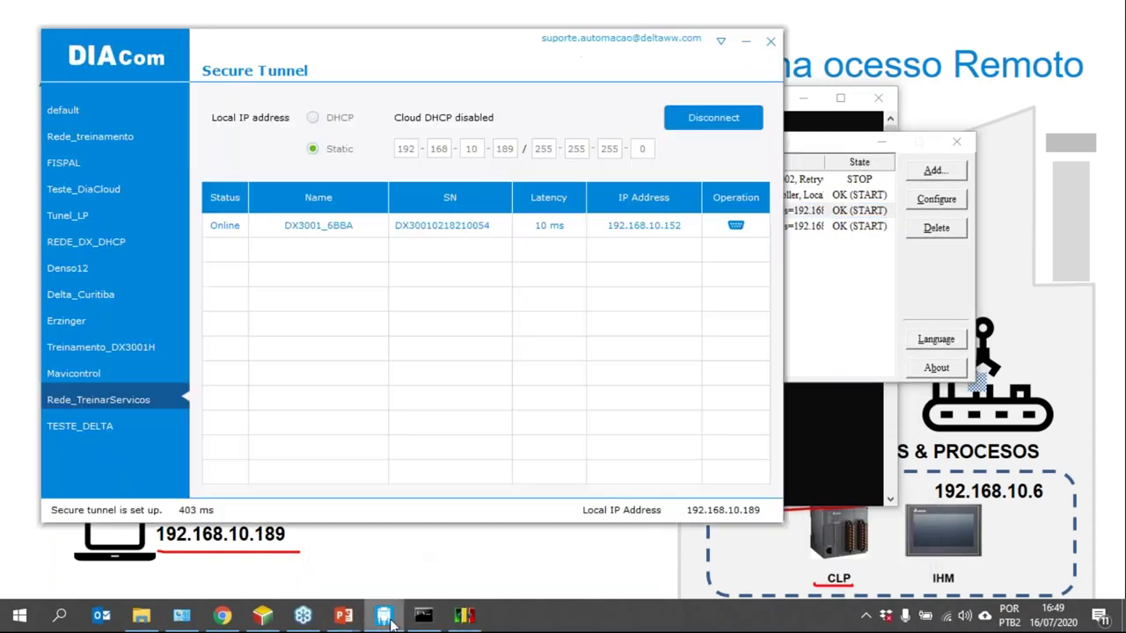
pyautogui.click(835, 249)
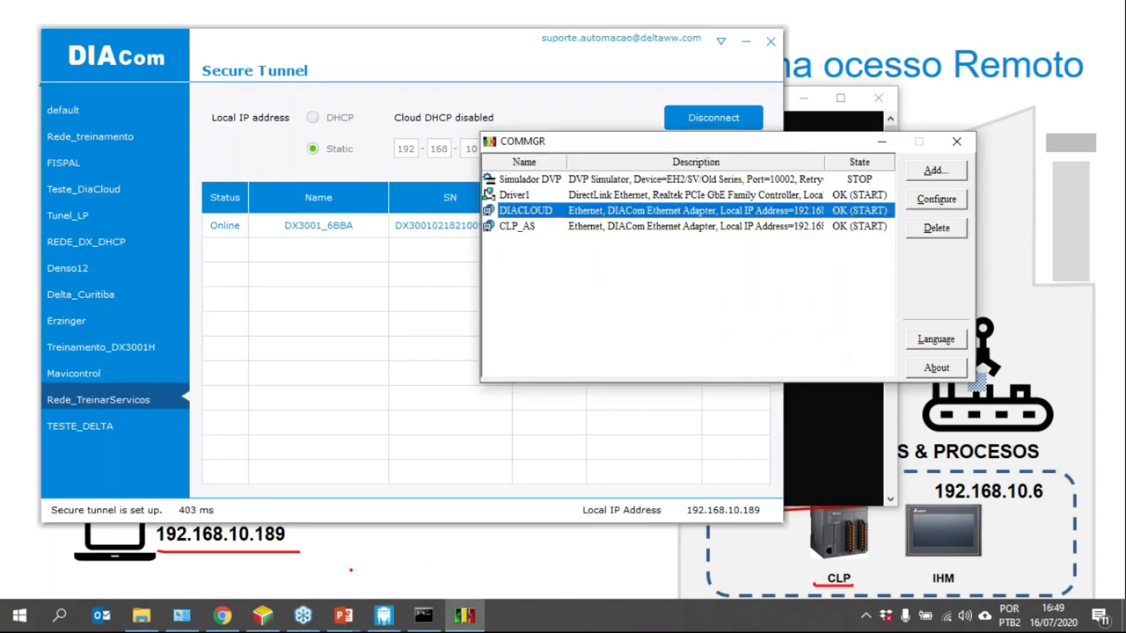
# In ISPSoft, dismiss the time-out warning, turn on Online Mode, then return to DIACloud's Devices page.
pyautogui.click(267, 619)
pyautogui.press('Return')
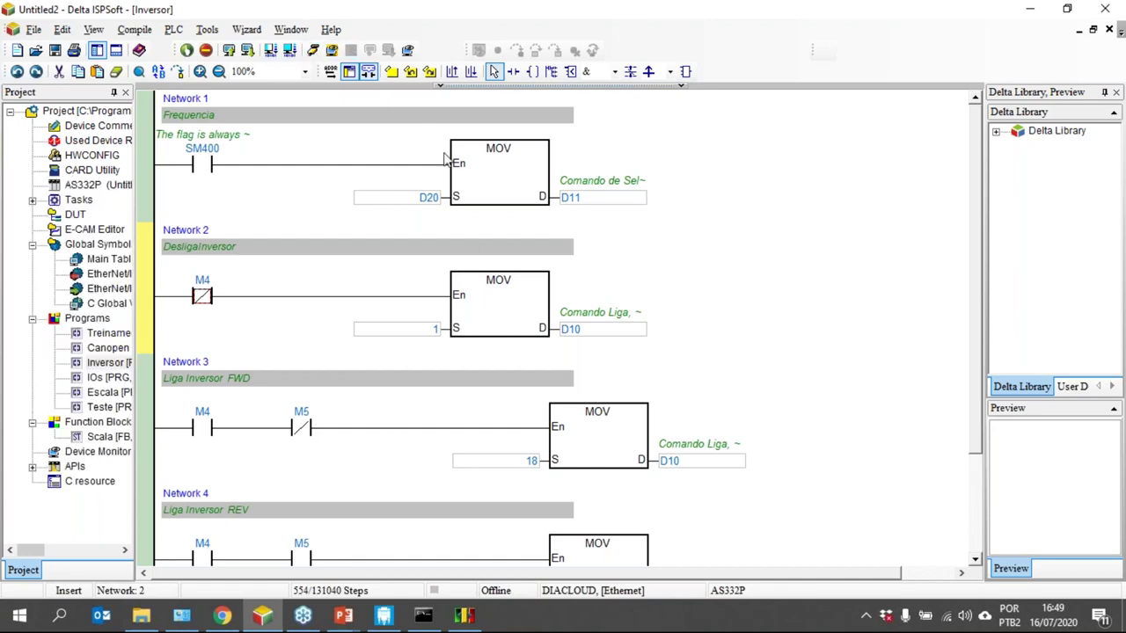
pyautogui.click(312, 50)
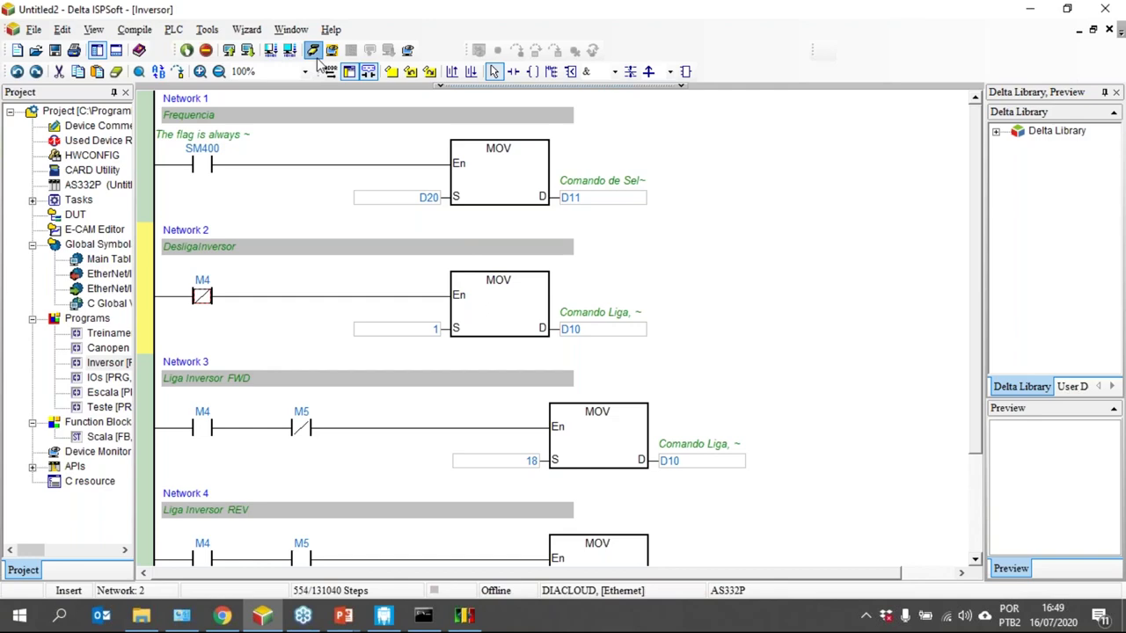
pyautogui.click(224, 617)
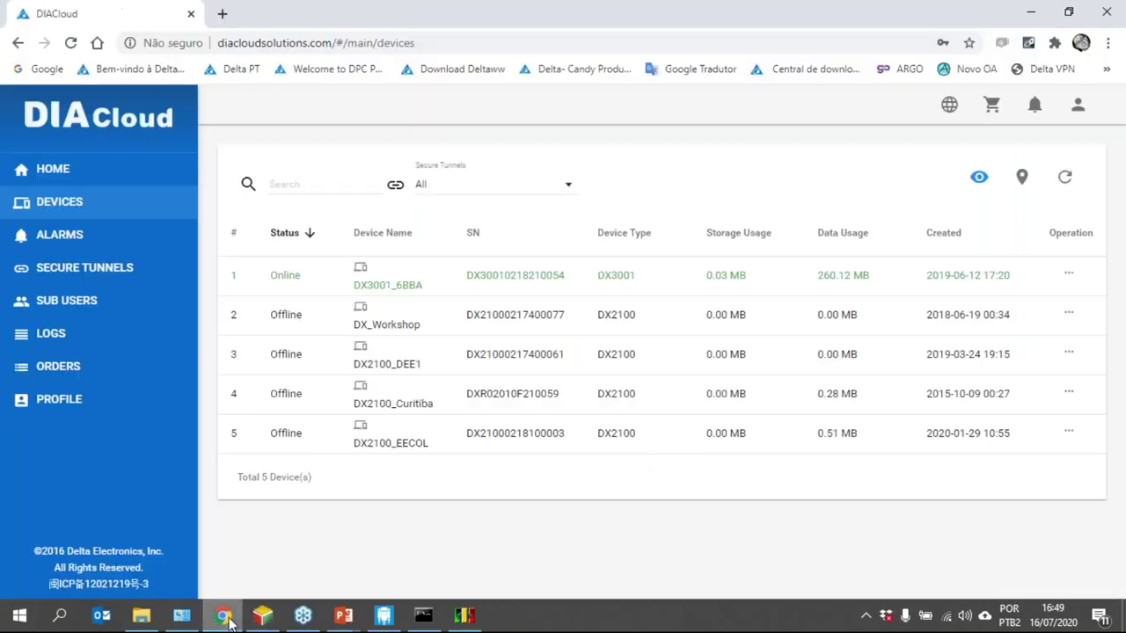
# Open DX3001_6BBA's Registers tab, refresh it, and show the PID register's History chart.
pyautogui.click(1062, 277)
pyautogui.click(934, 194)
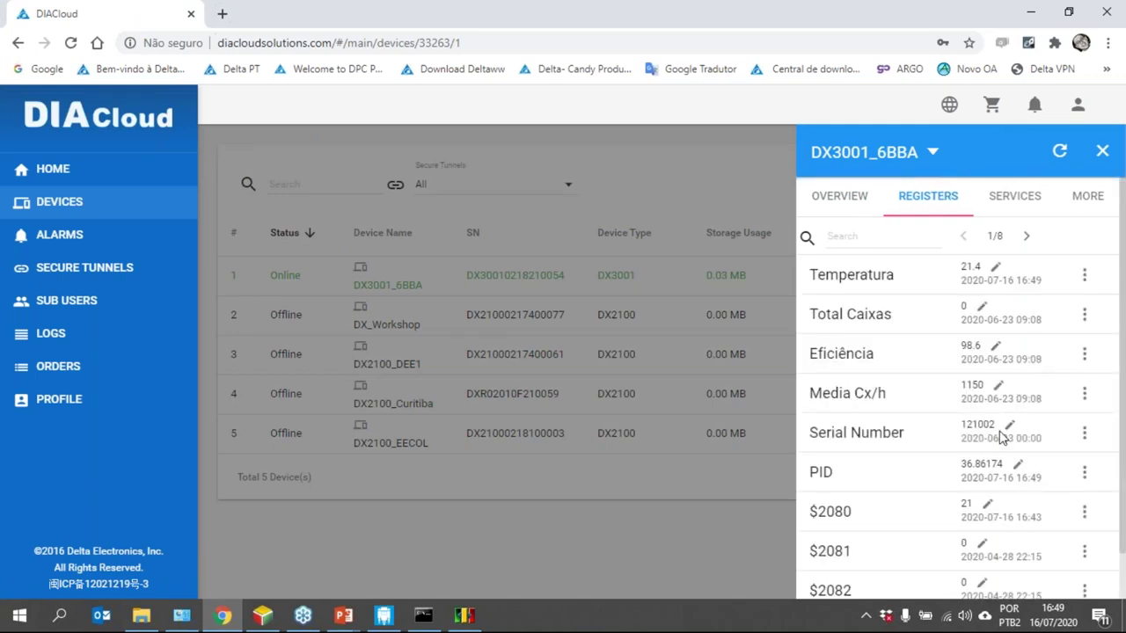
pyautogui.click(1059, 152)
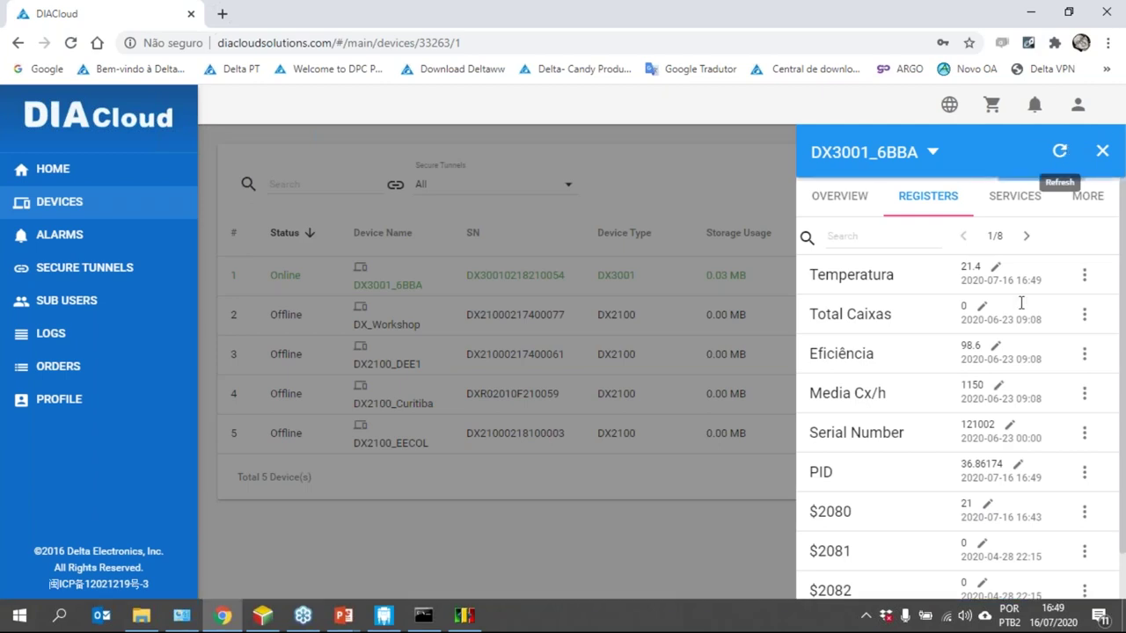
pyautogui.moveTo(1045, 481); pyautogui.dragTo(965, 462)
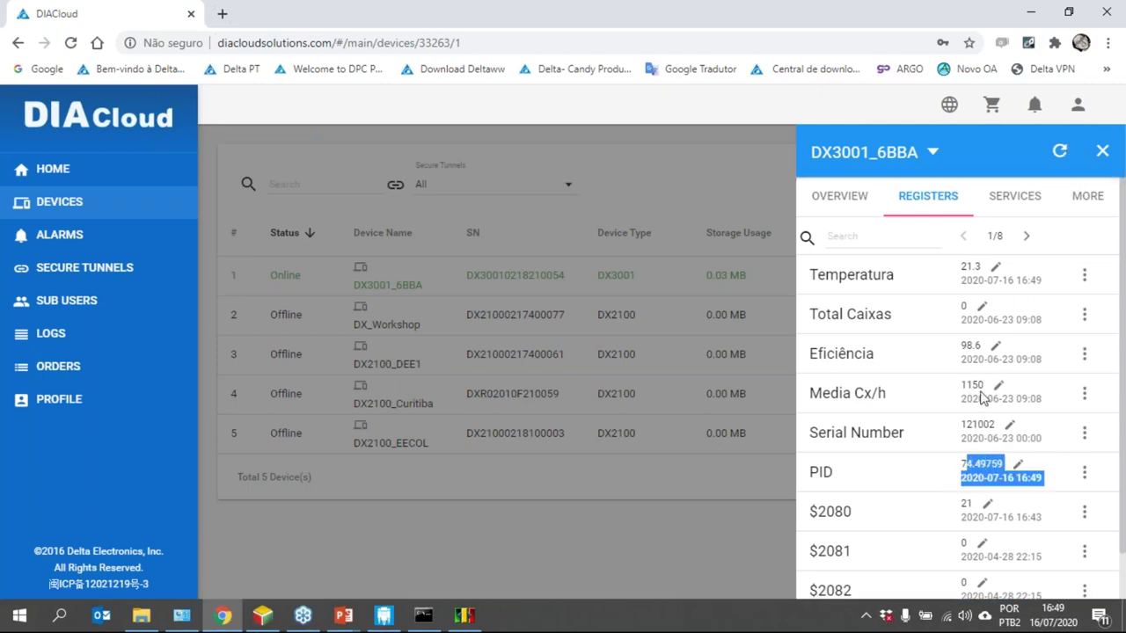
pyautogui.click(1084, 472)
pyautogui.click(1071, 475)
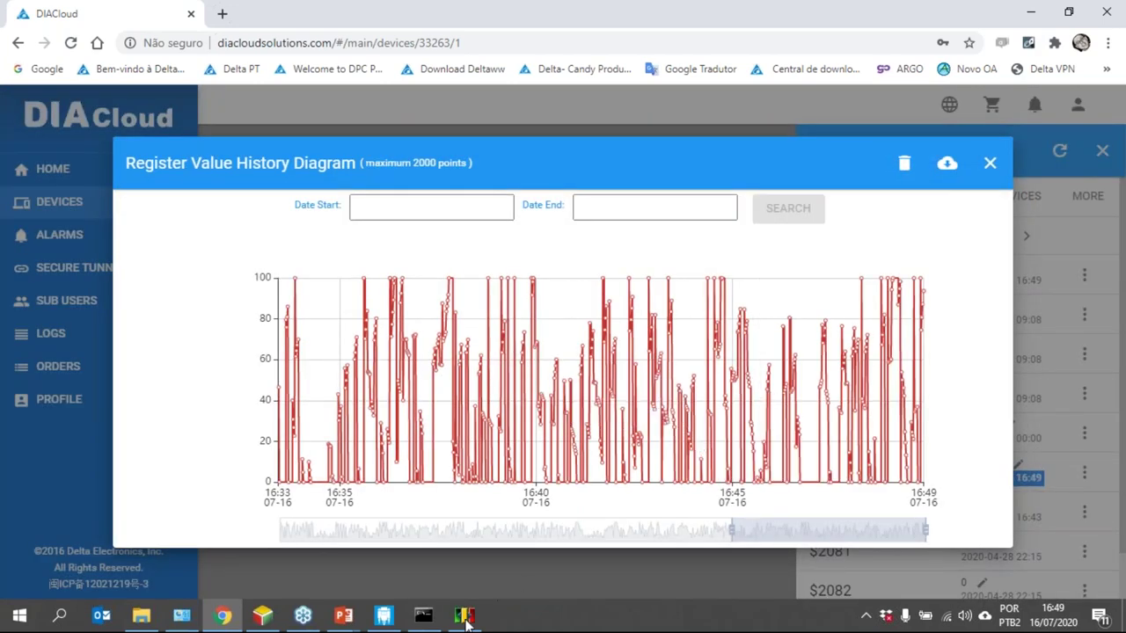
# Resume the ping to 192.168.10.5, recall the command with Up arrow, and return to ISPSoft.
pyautogui.click(423, 615)
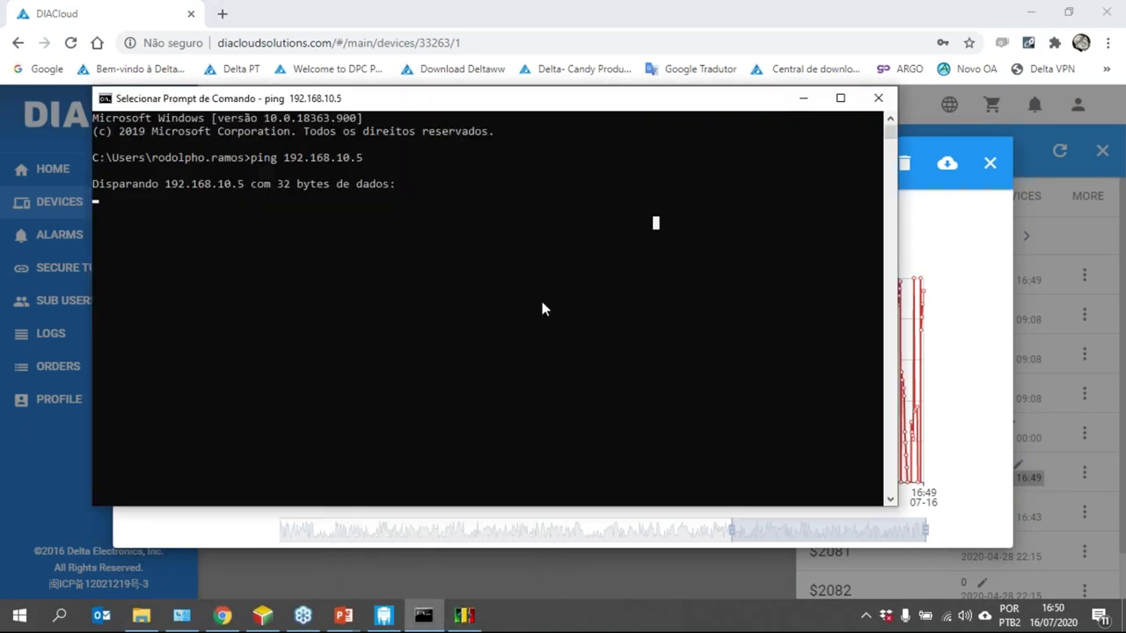
pyautogui.rightClick(543, 292)
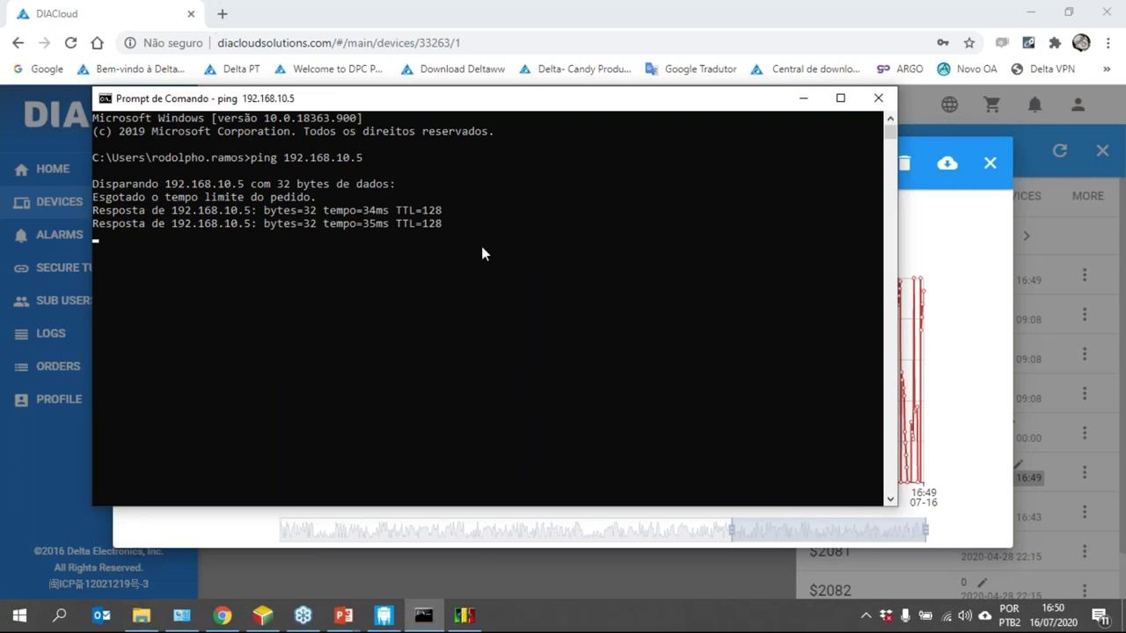
pyautogui.press('Up')
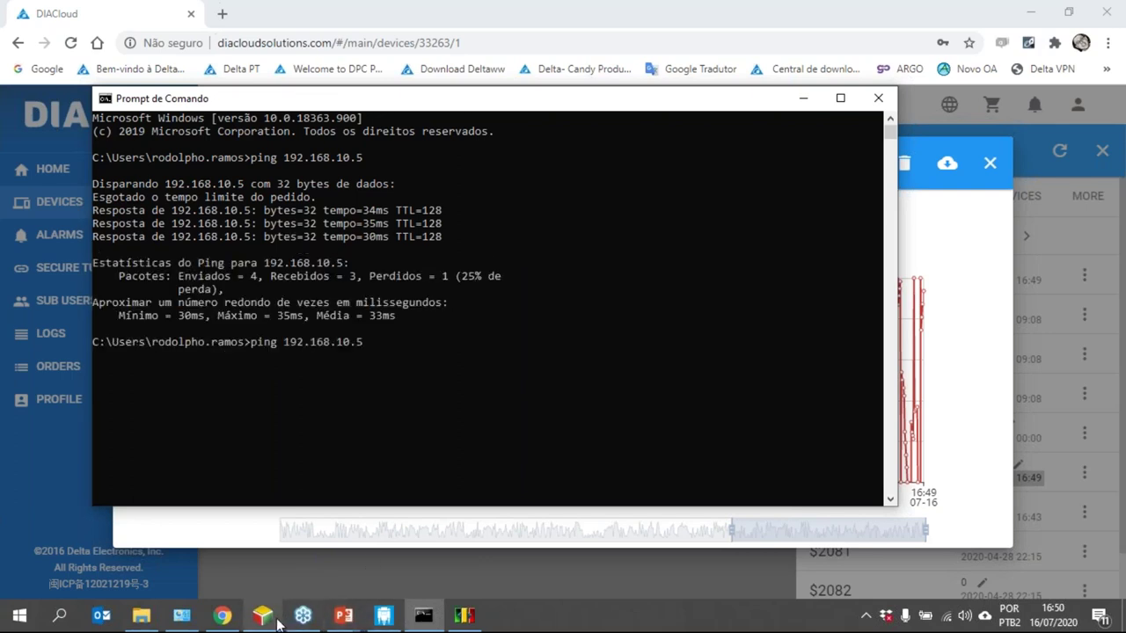
pyautogui.click(277, 621)
pyautogui.click(626, 351)
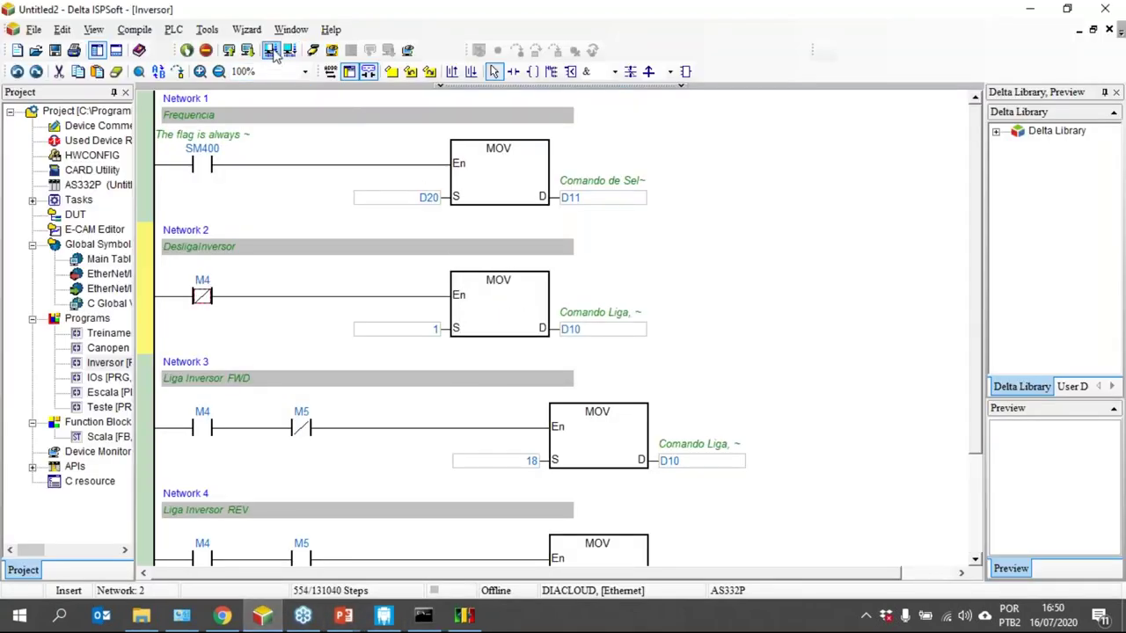
# Open and close COMMGR, then open the Escala program showing D28042=211 scaled to D450=21.
pyautogui.click(312, 50)
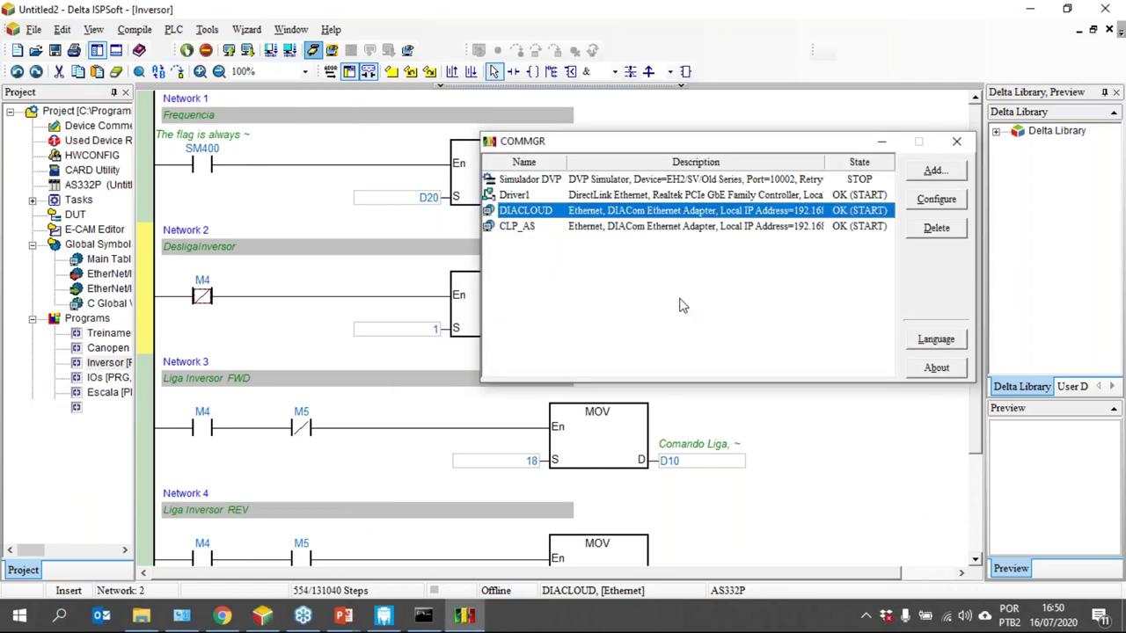
pyautogui.click(956, 140)
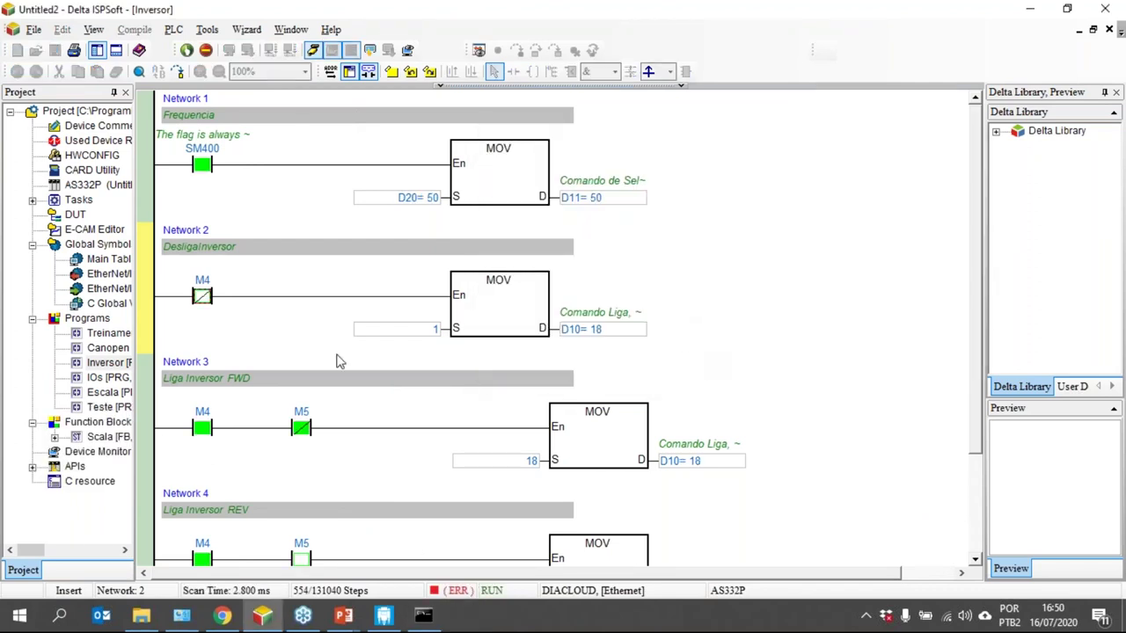
pyautogui.doubleClick(102, 393)
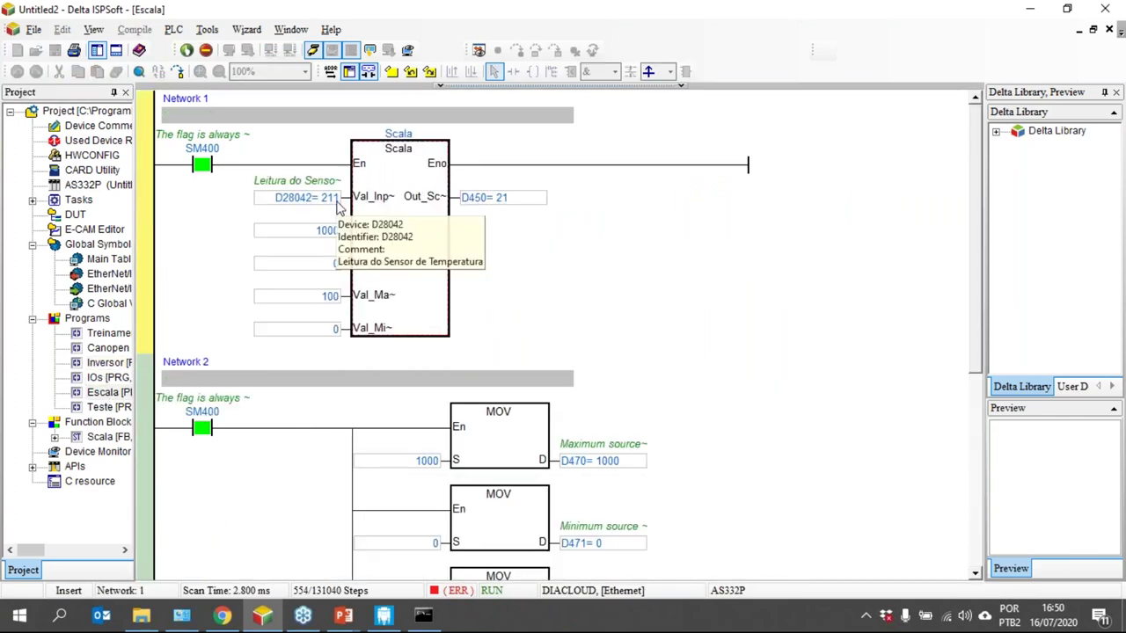
# Close the PID history chart in DIACloud and show the Temperatura register's value history.
pyautogui.click(215, 618)
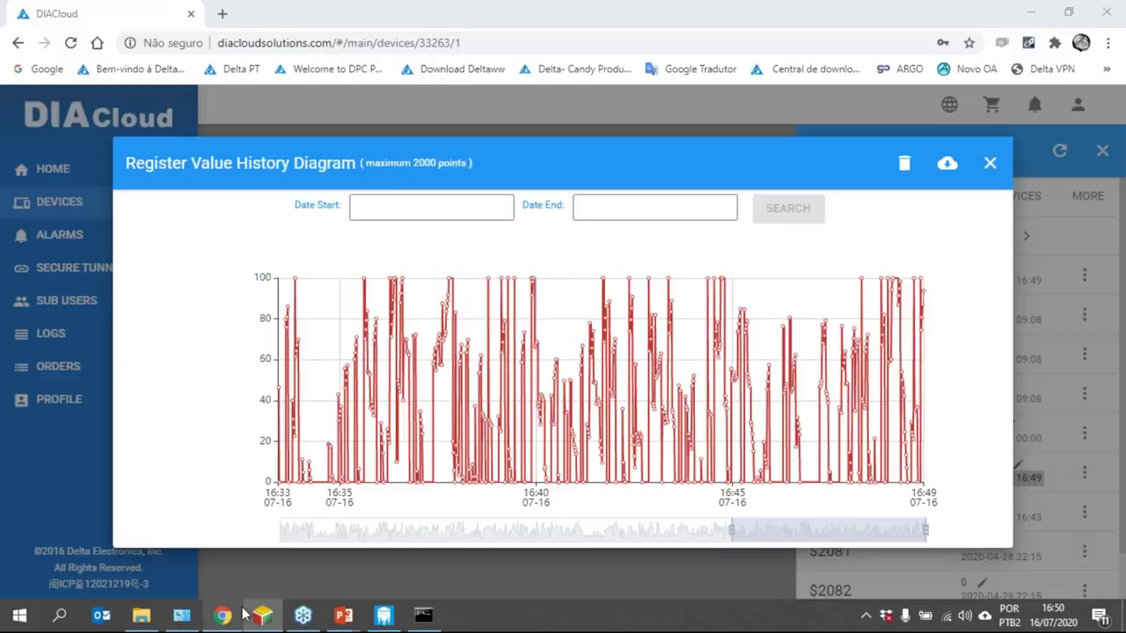
pyautogui.click(988, 162)
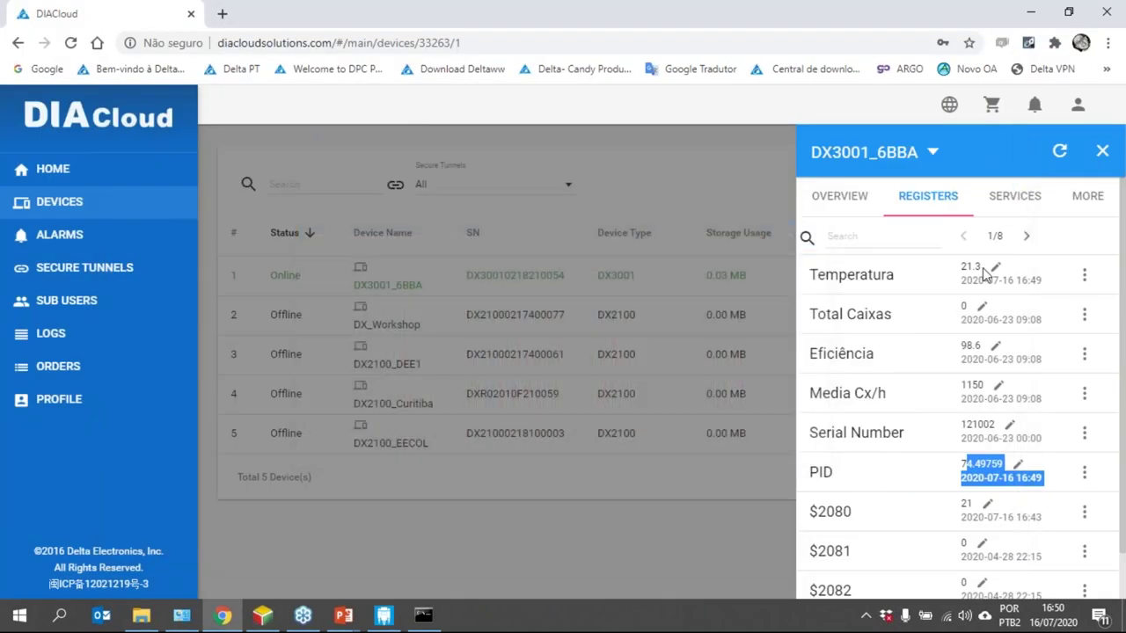
pyautogui.click(1084, 275)
pyautogui.click(1057, 283)
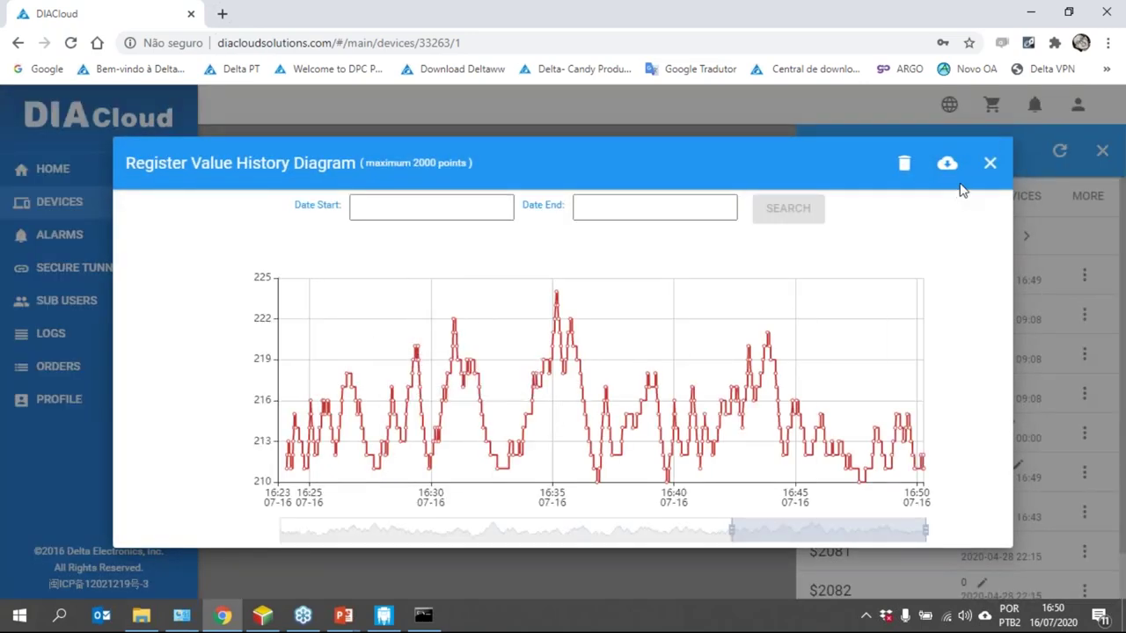
# Close the Temperatura chart and open the Treinamento program in ISPSoft.
pyautogui.click(990, 163)
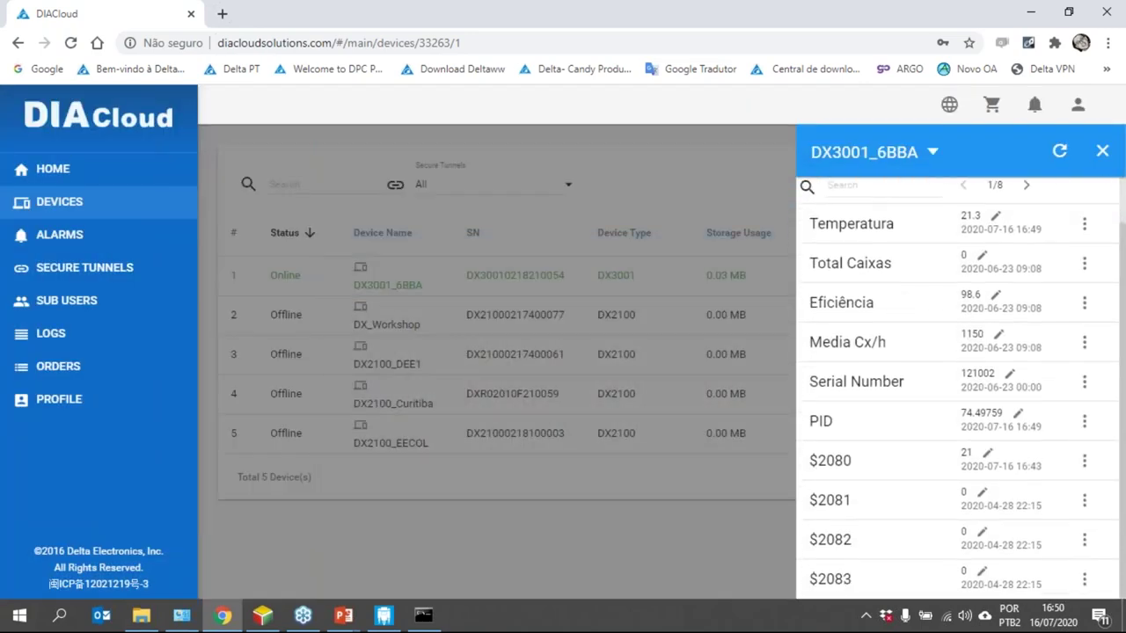
pyautogui.click(263, 615)
pyautogui.doubleClick(104, 333)
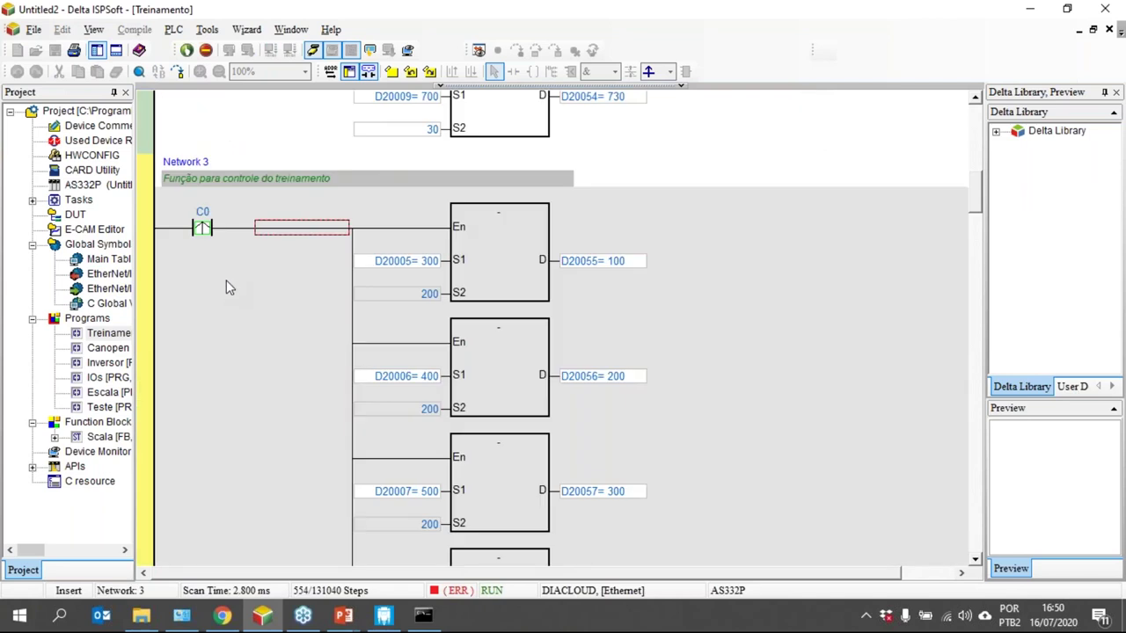
# Scroll the live Treinamento ladder up to Network 1, then return to the remote-access slideshow.
pyautogui.scroll(15, 429, 230)
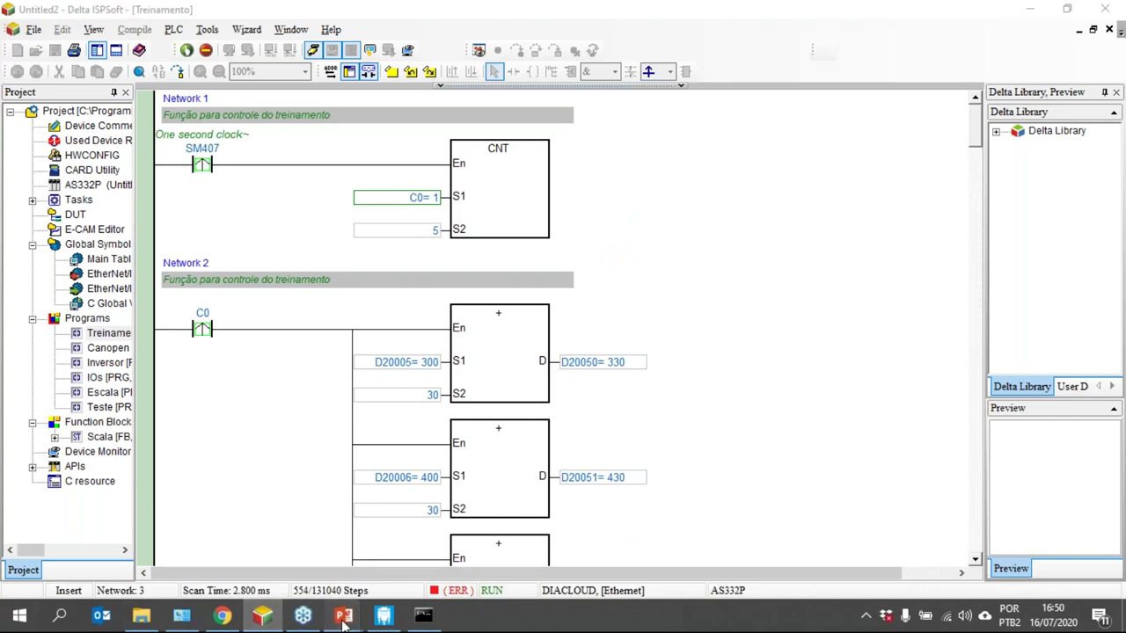
pyautogui.moveTo(343, 615)
pyautogui.click(415, 566)
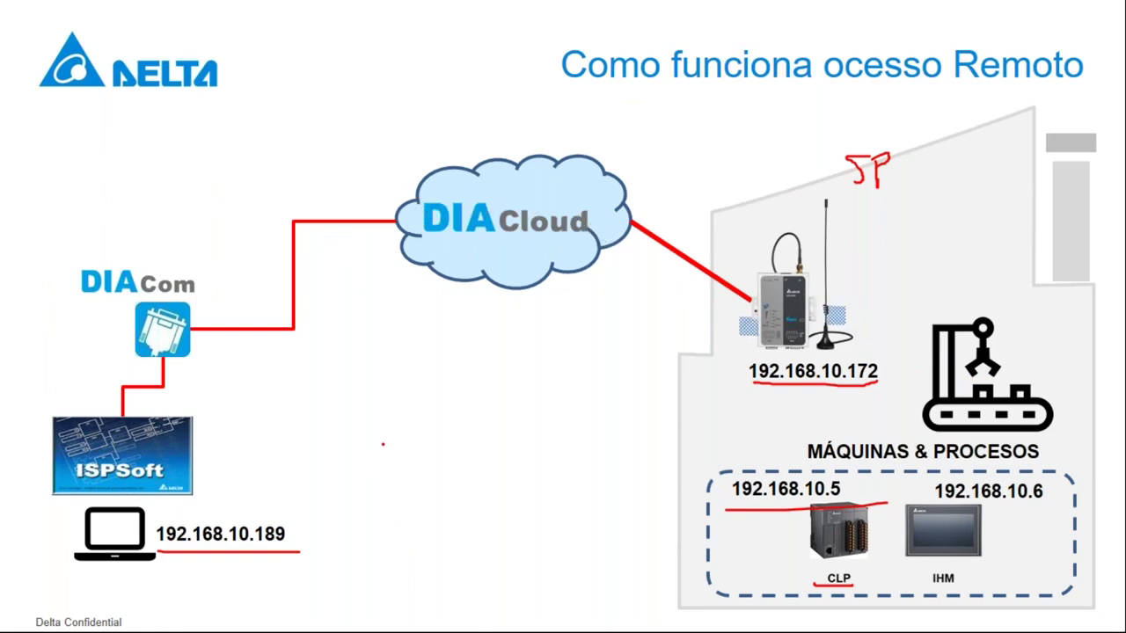
# Move the slideshow past 'Ejemplos' to the DIACom configuration slide, then switch to DIACloud in Chrome.
pyautogui.press('Right')
pyautogui.press('Right')
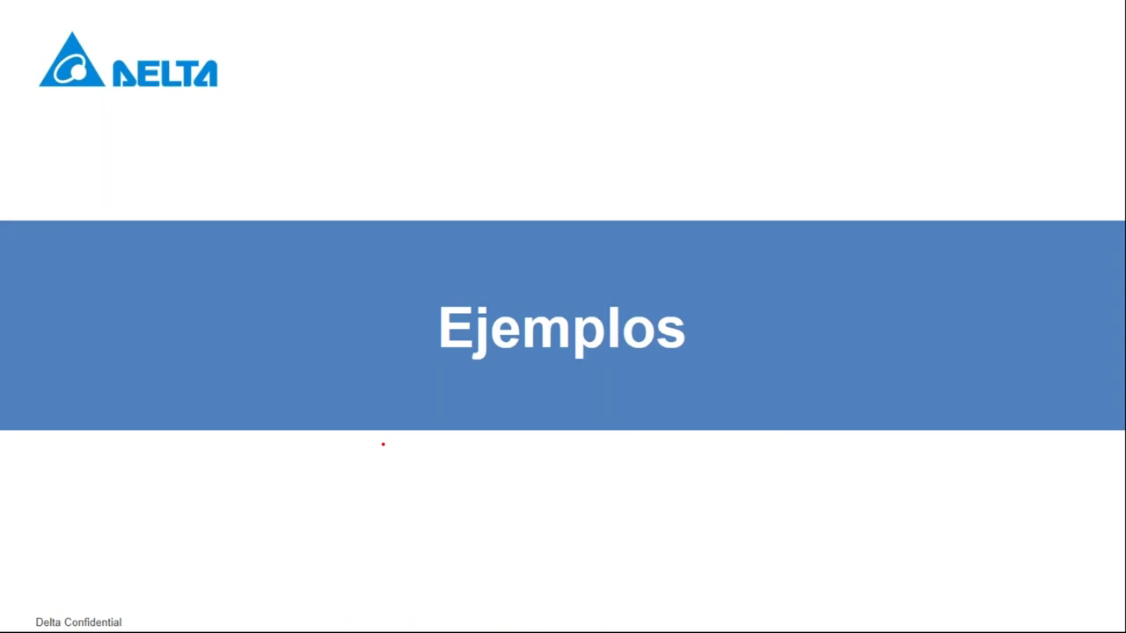
pyautogui.press('Left')
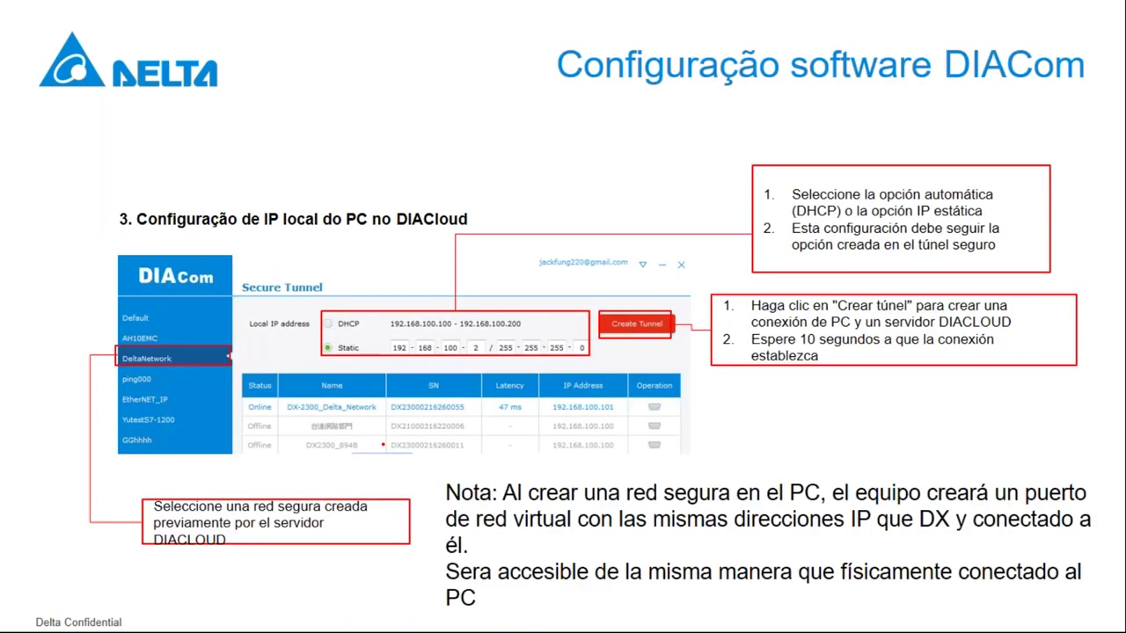
pyautogui.hotkey('alt', 'Tab')
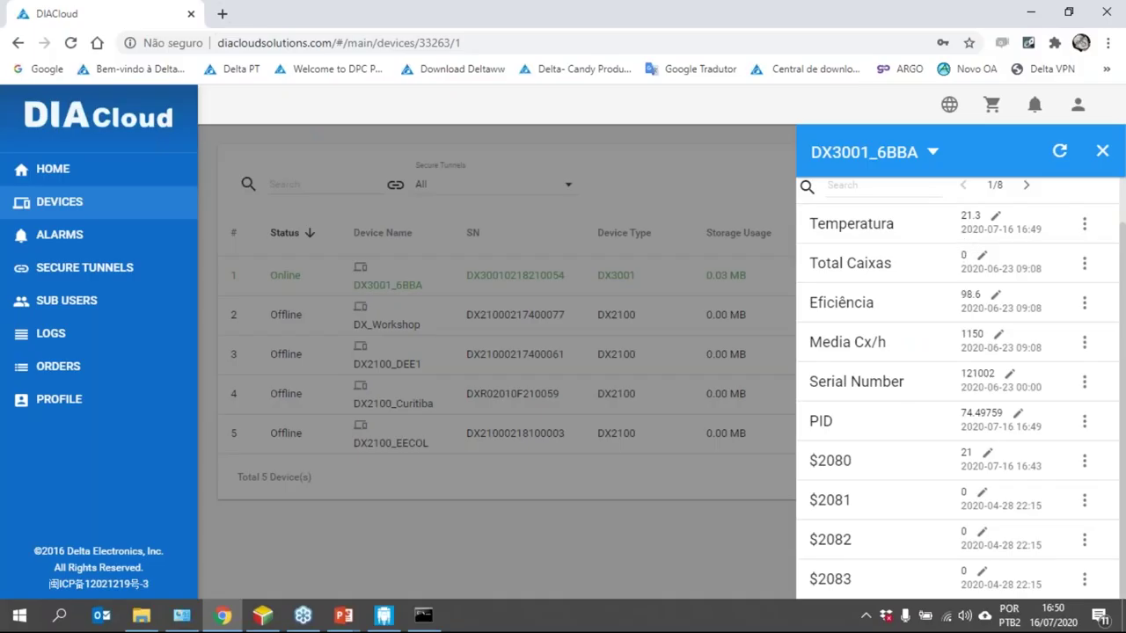
# Restore DIACom's Secure Tunnel window and select the online DX3001_6BBA gateway at 192.168.10.152.
pyautogui.click(384, 615)
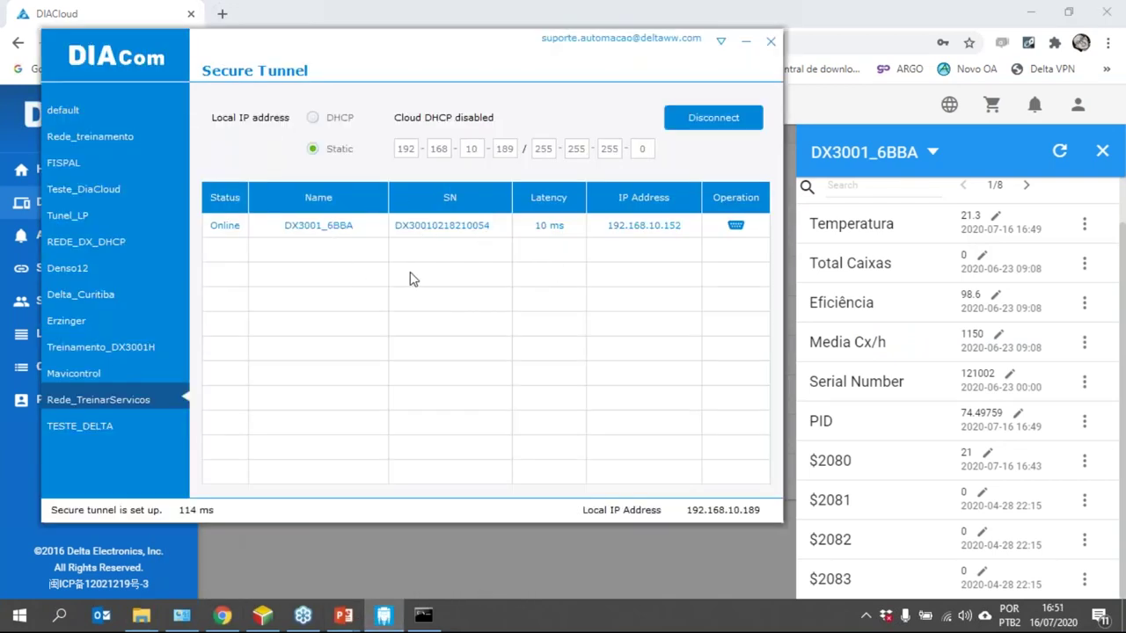
pyautogui.click(643, 231)
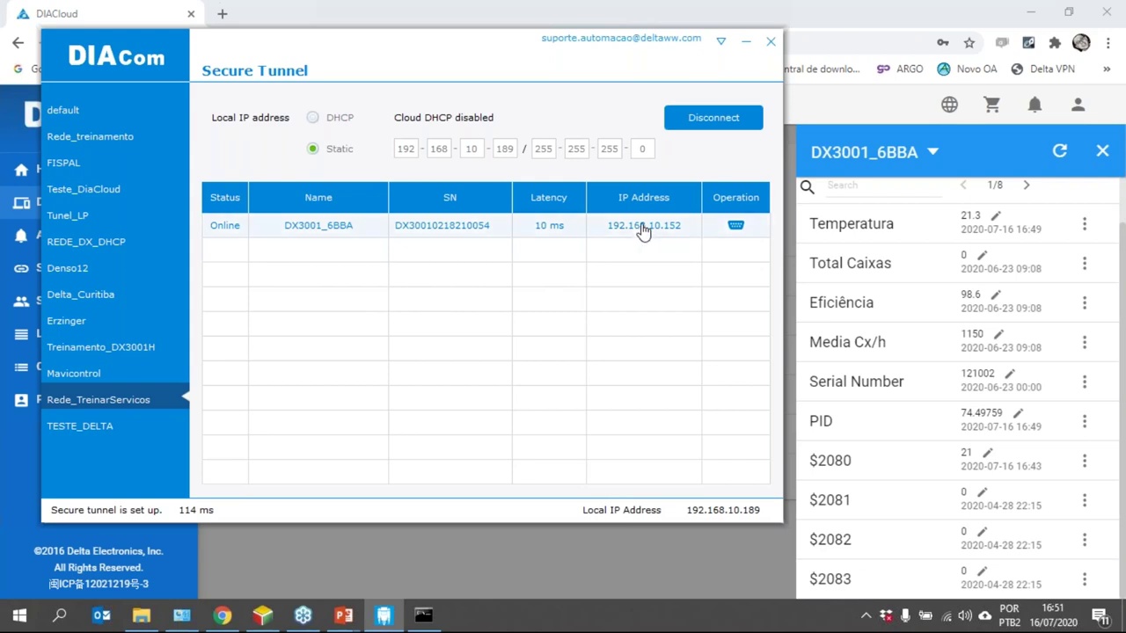
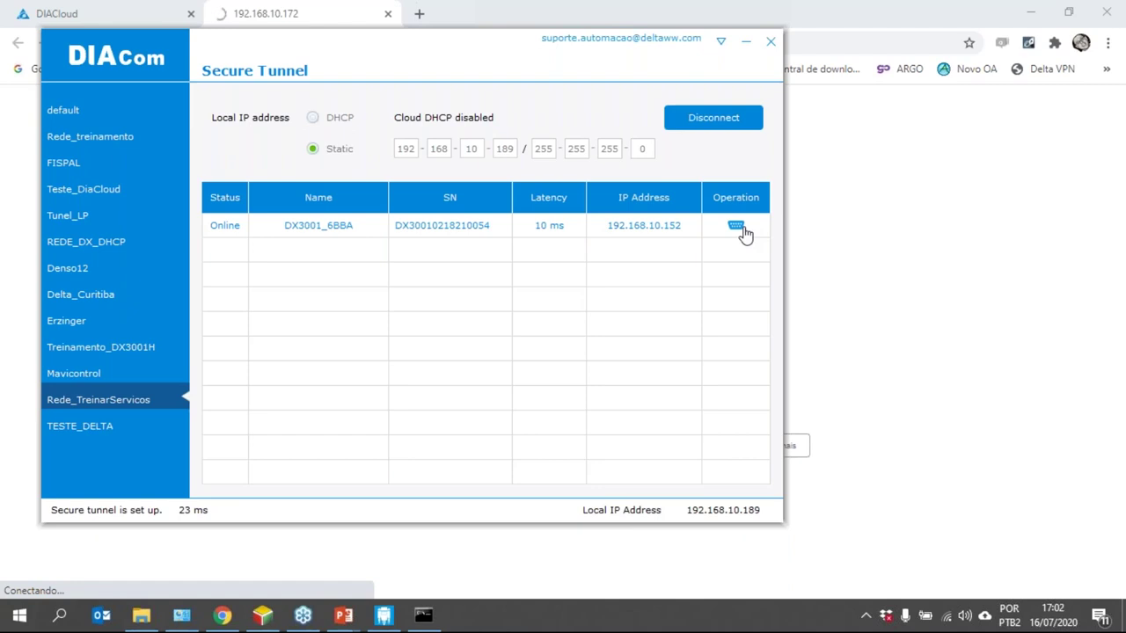
# Preview DX3001_6BBA's virtual COM port options with RS-232 on COM1, then return to the device list.
pyautogui.click(736, 227)
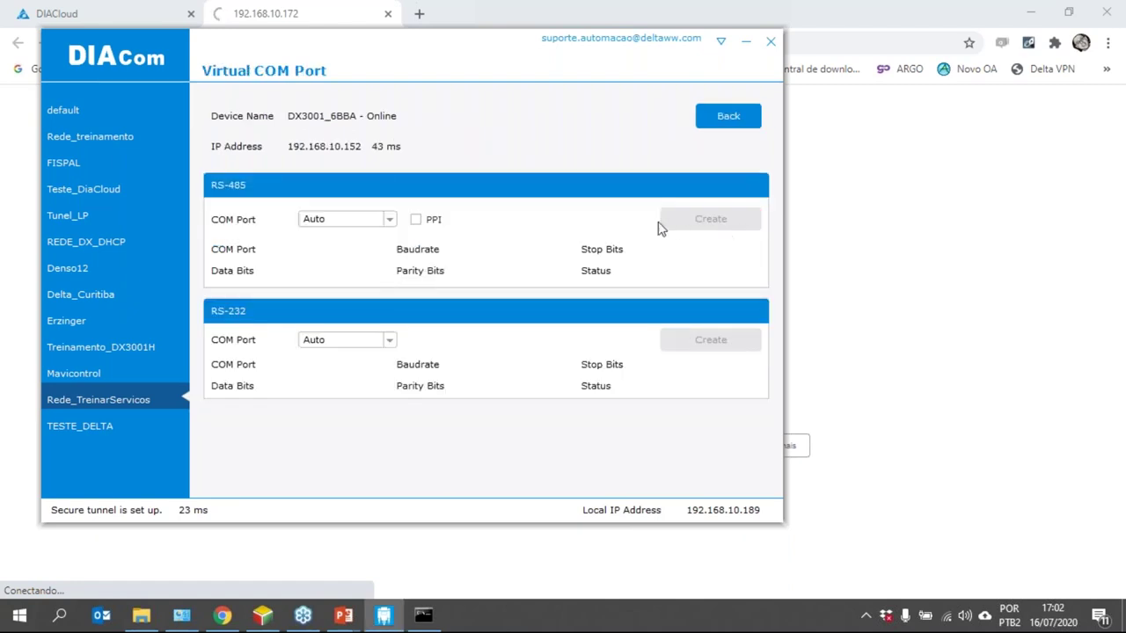
pyautogui.click(389, 339)
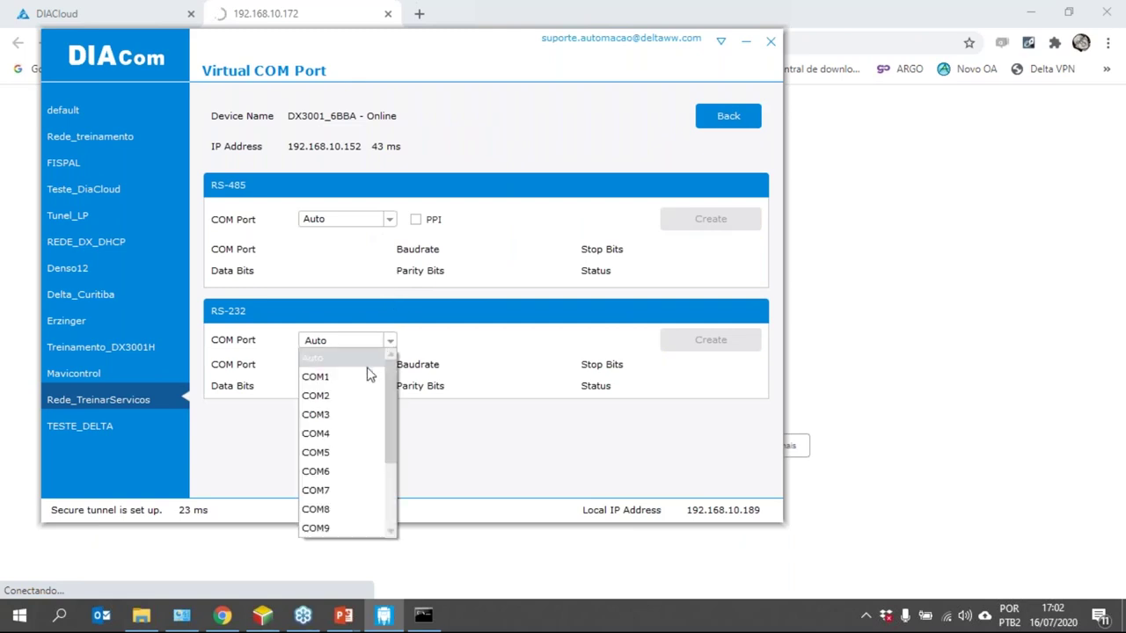
pyautogui.click(350, 377)
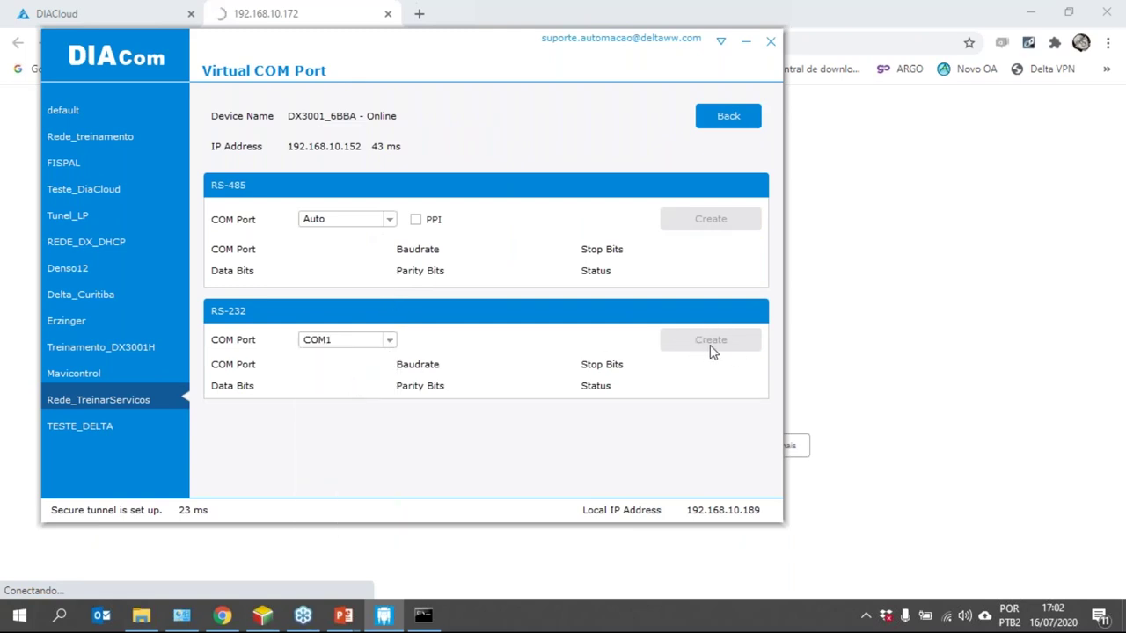
pyautogui.click(728, 118)
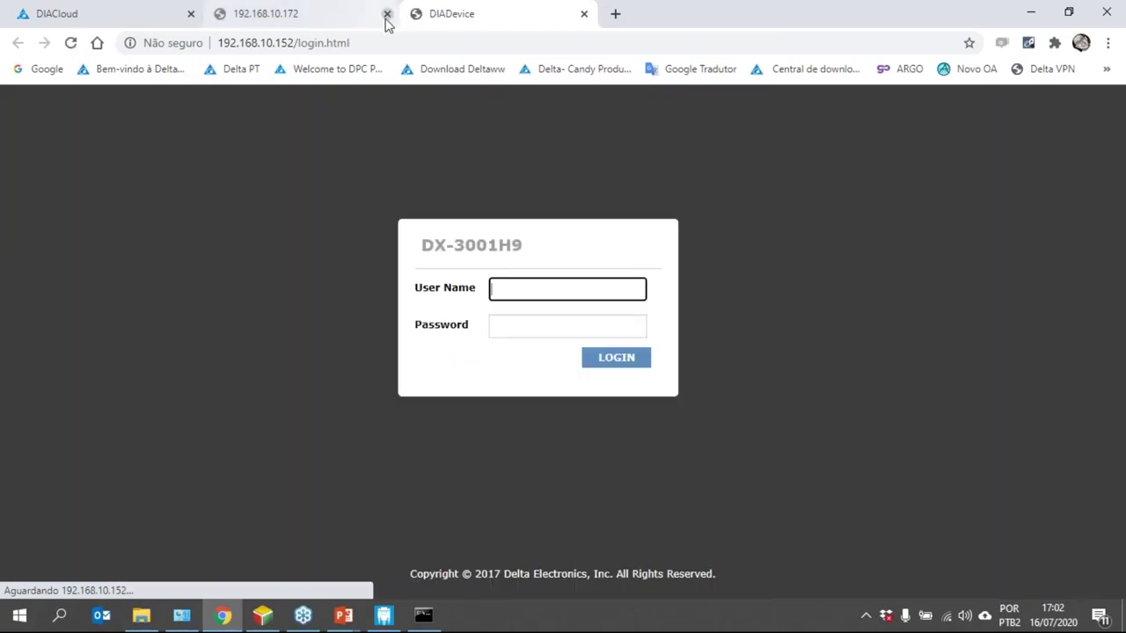
# Log in to the DX-3001H9 web interface with the administrator credentials, declining to save the password.
pyautogui.click(387, 14)
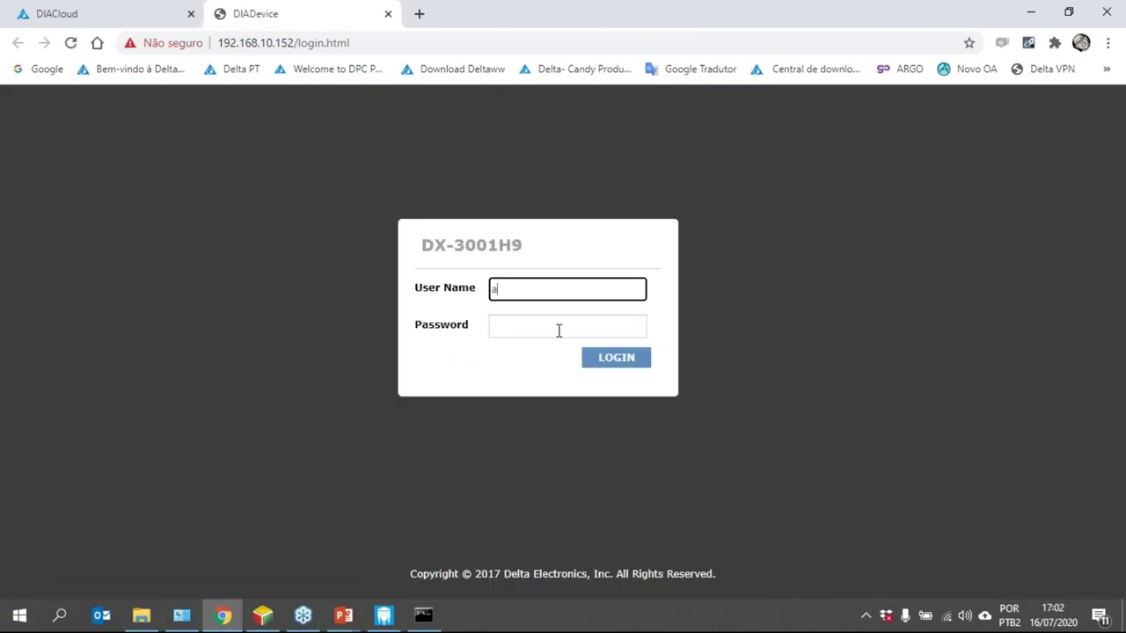
pyautogui.click(557, 329)
pyautogui.press('Return')
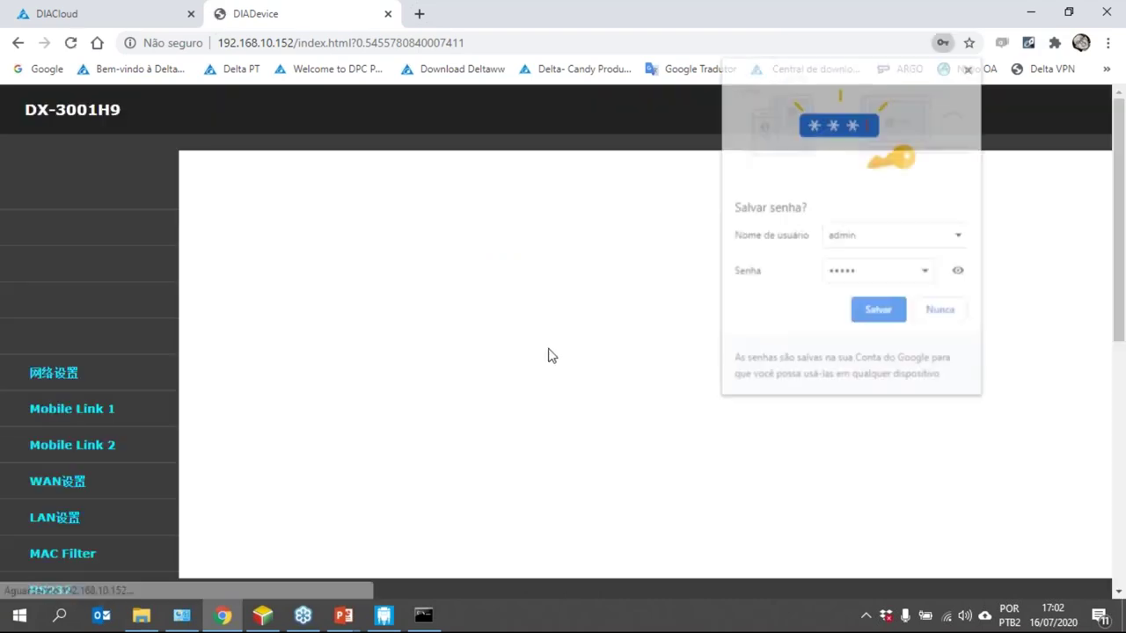
pyautogui.click(707, 281)
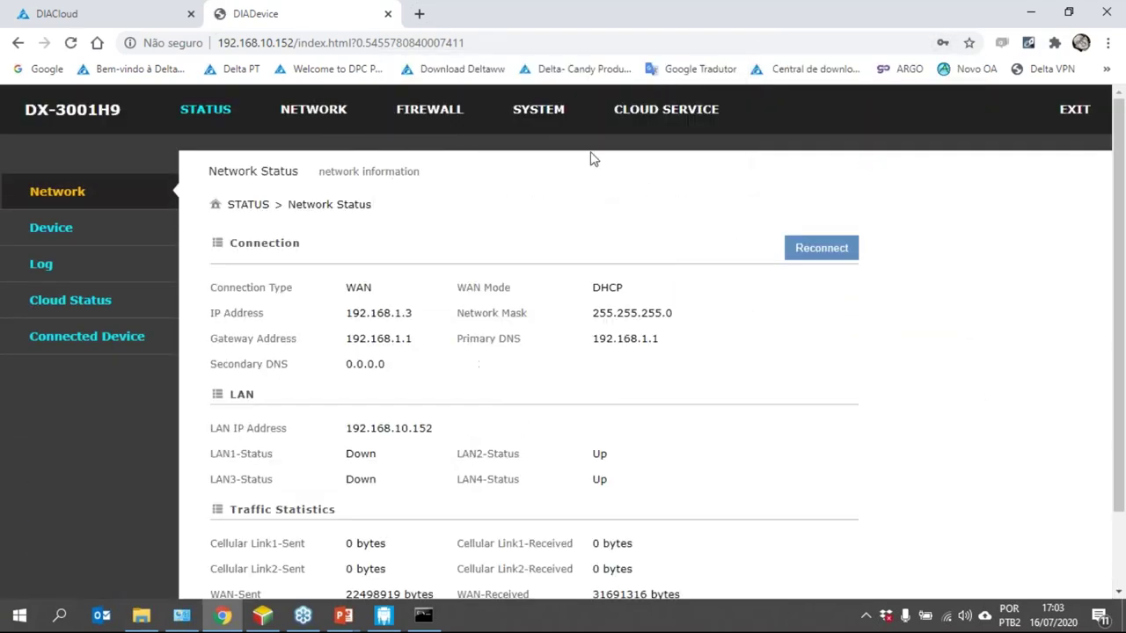
# Set SYSTEM > RS232 Working Mode to Transparent mode, save, and return to DIACom.
pyautogui.click(548, 114)
pyautogui.click(40, 280)
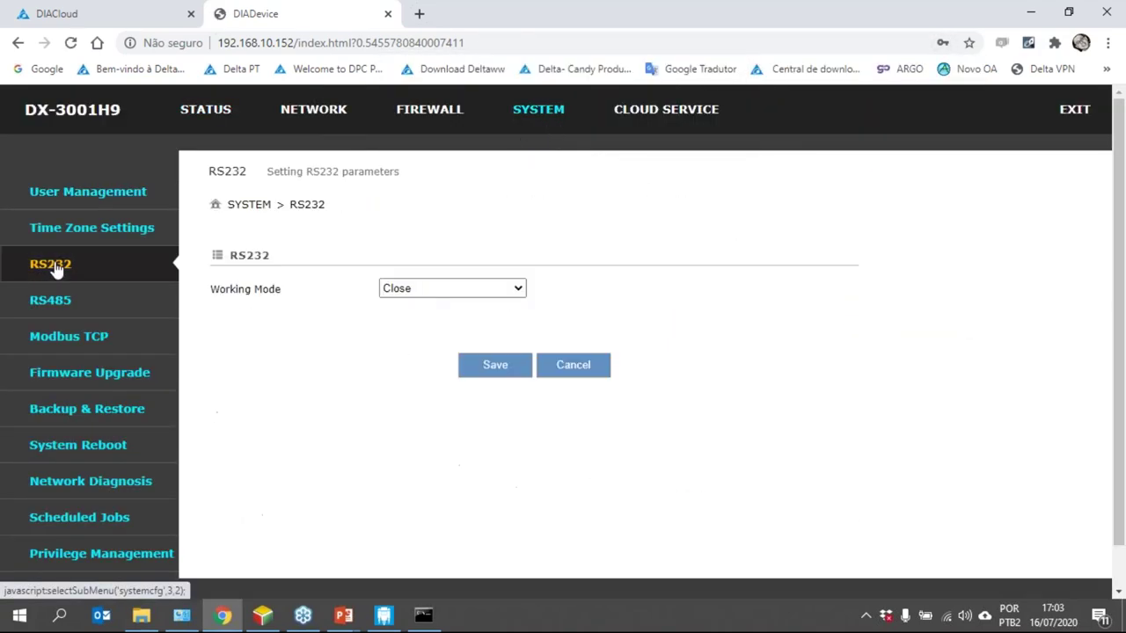
pyautogui.click(443, 289)
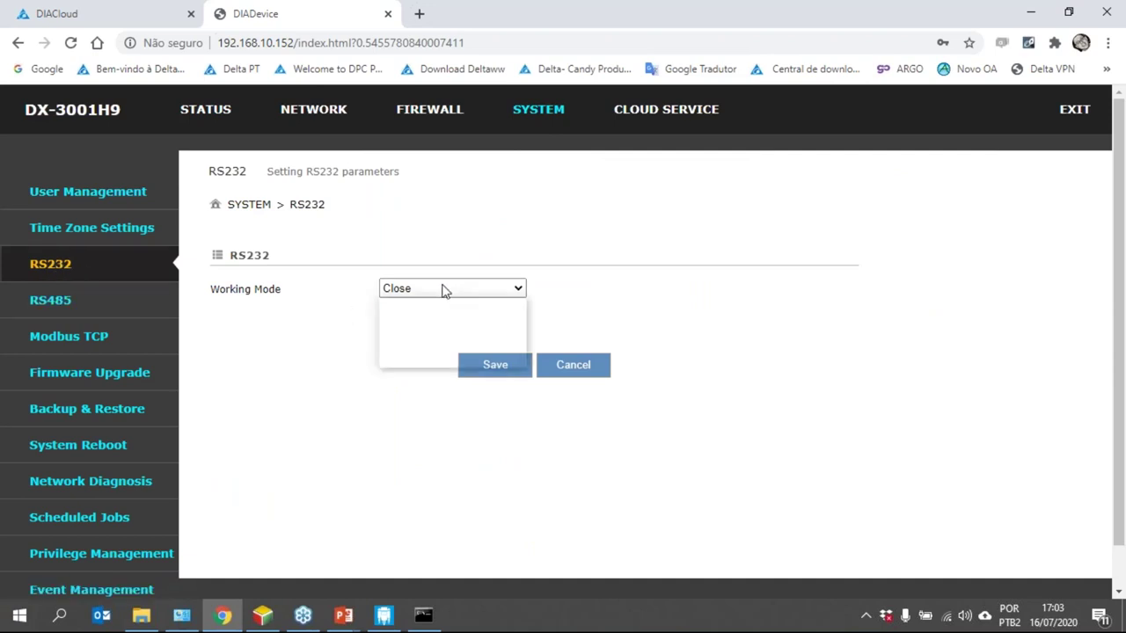
pyautogui.click(444, 308)
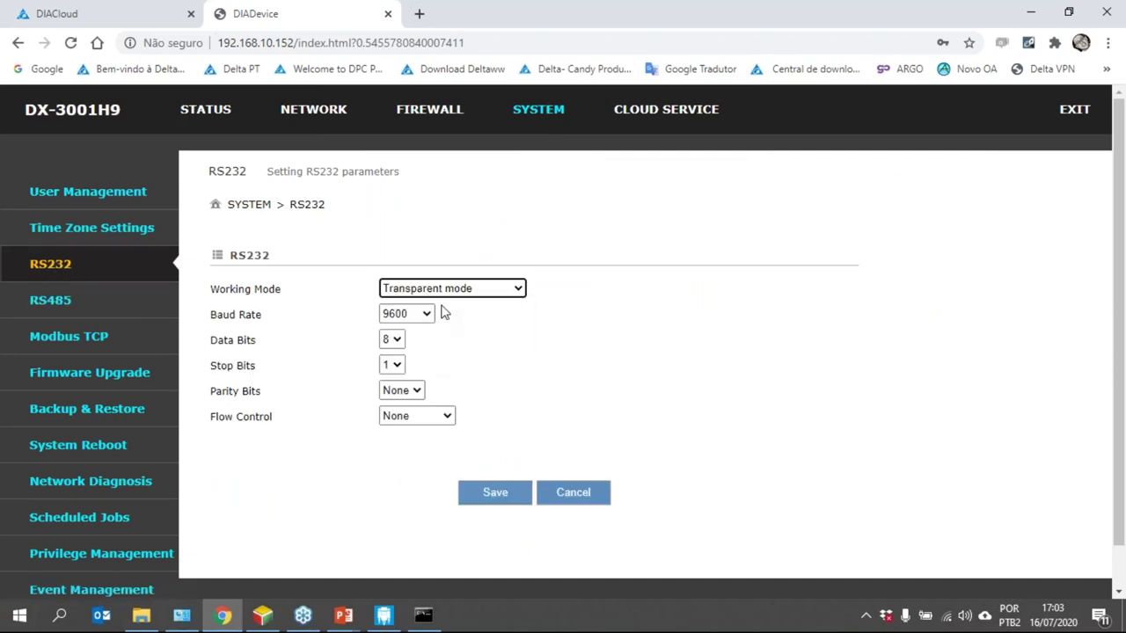
pyautogui.click(505, 494)
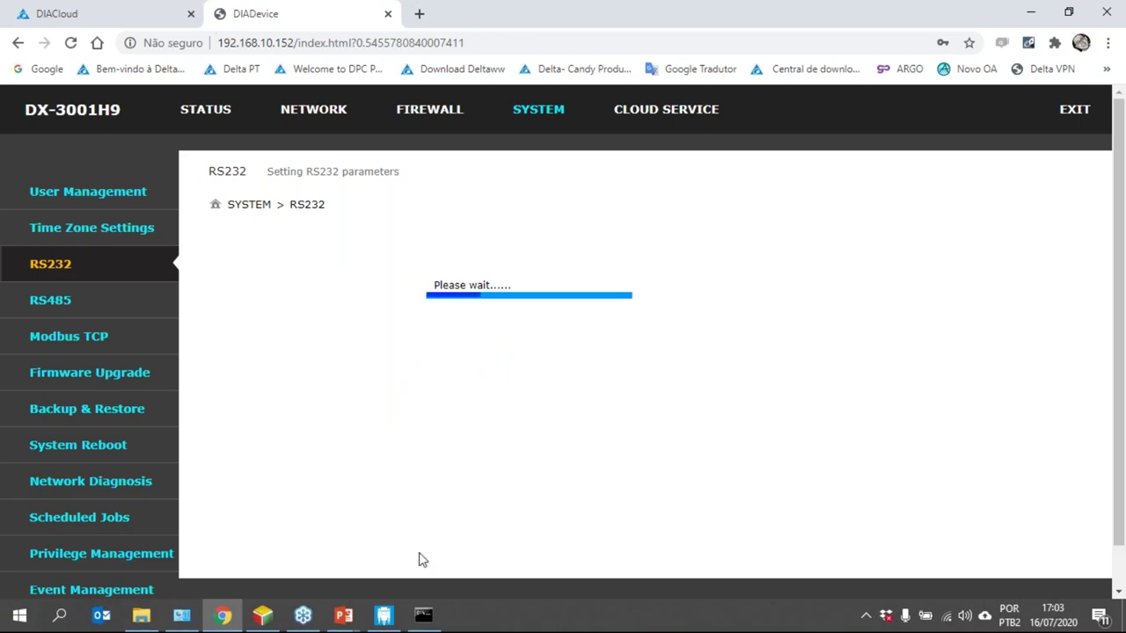
pyautogui.click(385, 616)
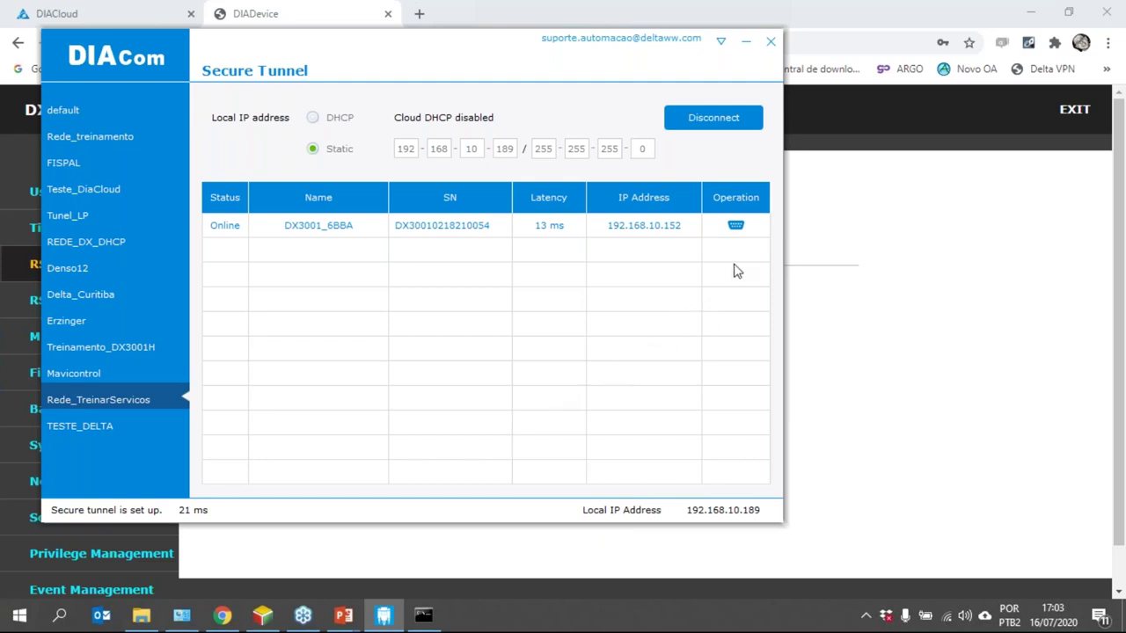
# Open DX3001_6BBA's Virtual COM Port page and launch Gerenciador de Dispositivos from the Start menu.
pyautogui.click(736, 227)
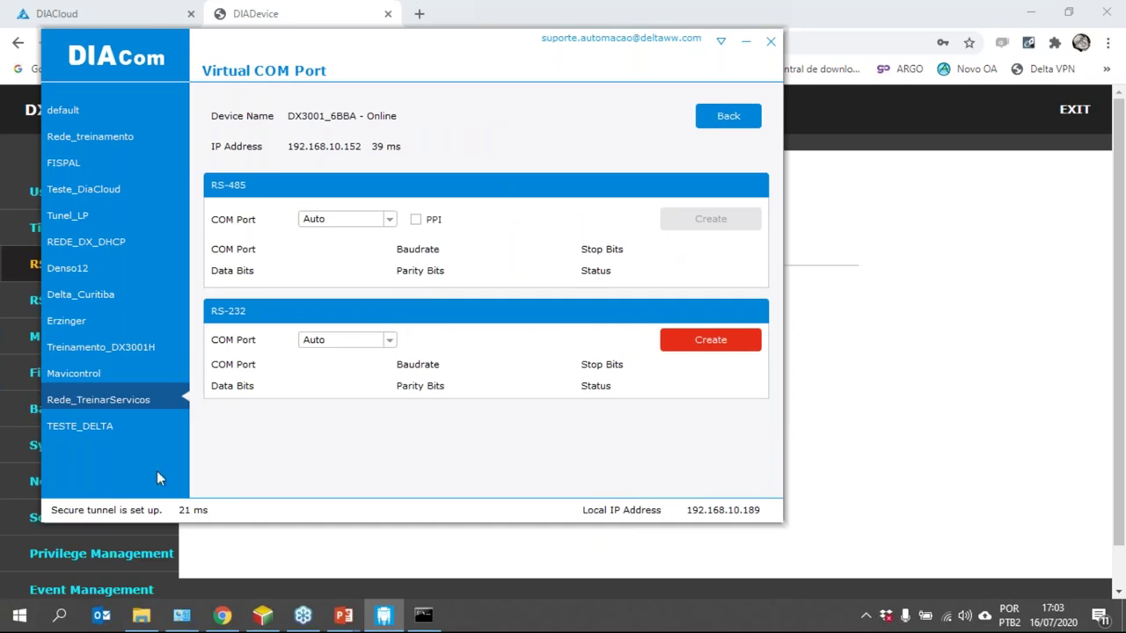
pyautogui.rightClick(13, 621)
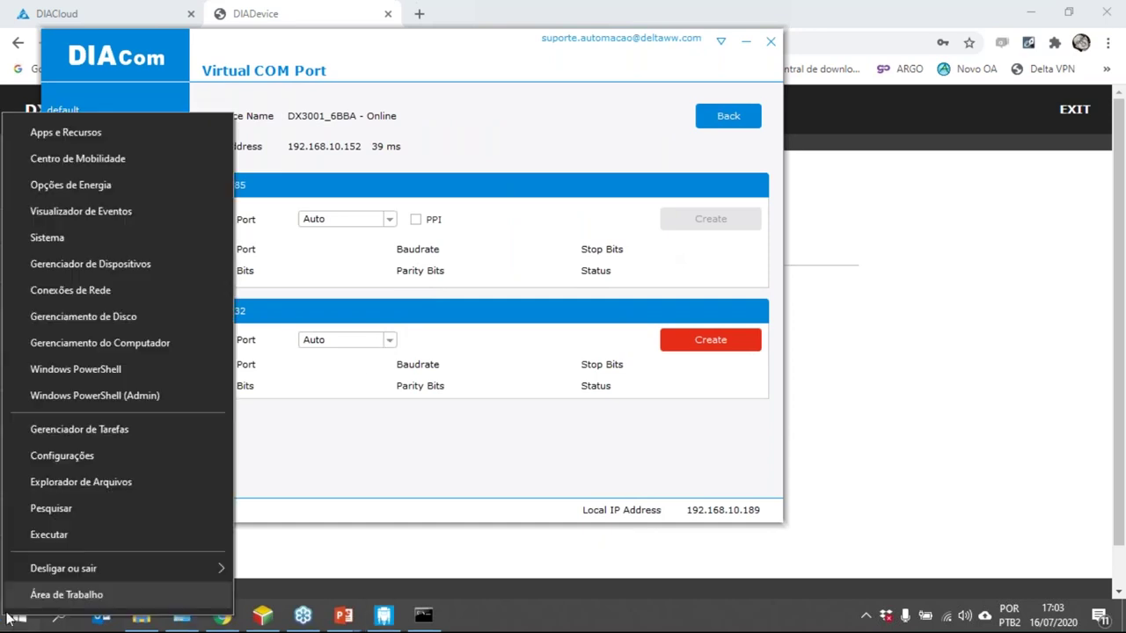
pyautogui.click(118, 272)
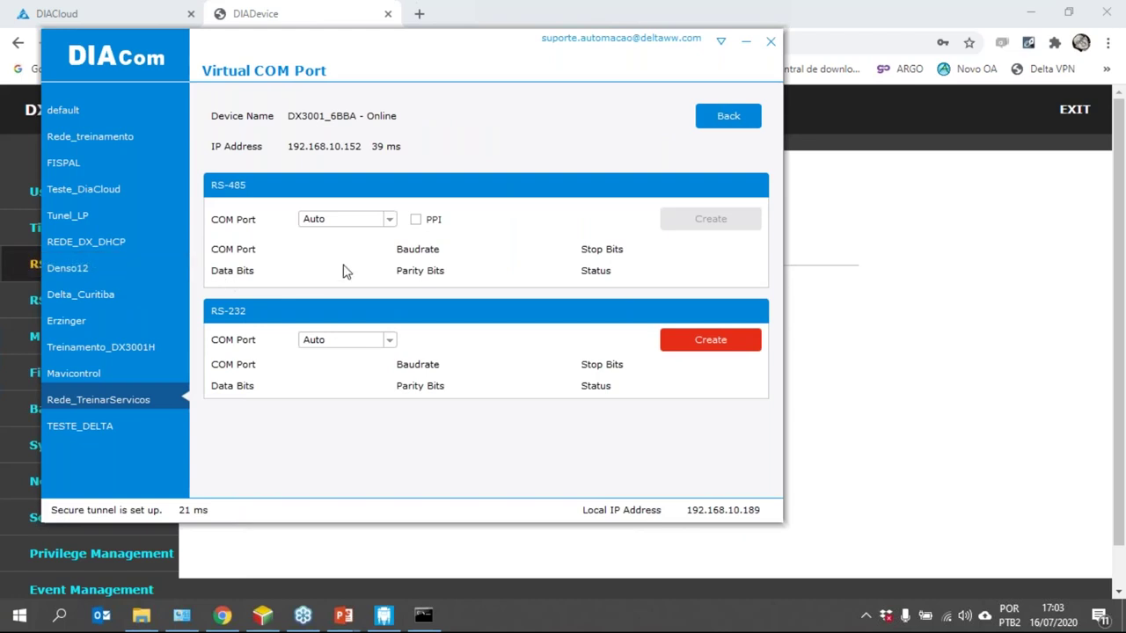
pyautogui.click(666, 339)
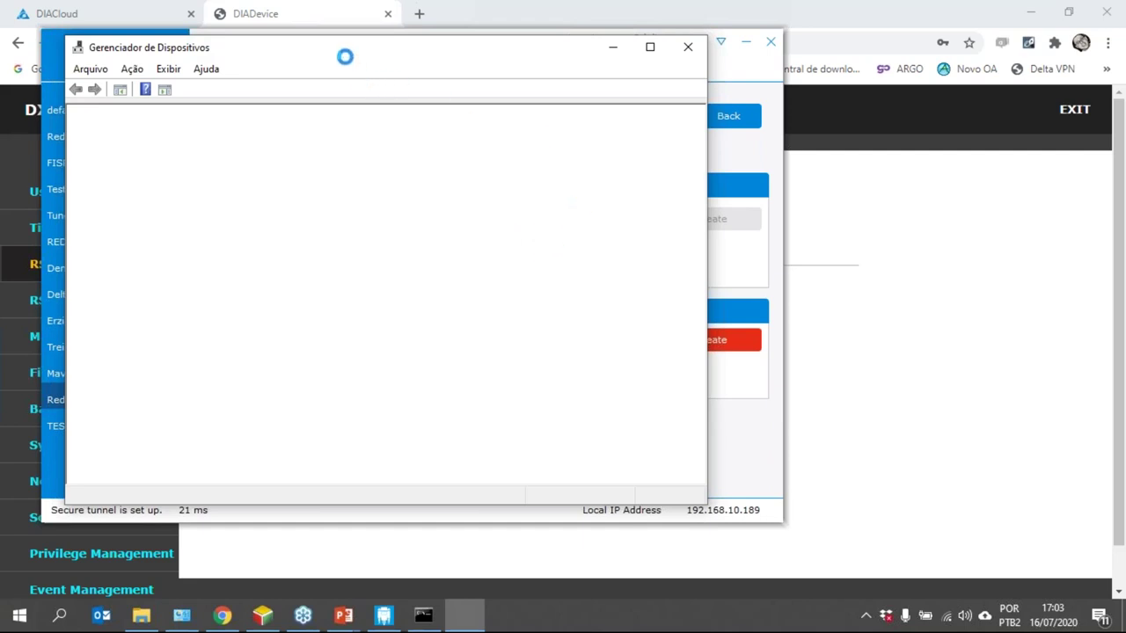
# Create the RS-232 virtual COM port as COM5 in DIACom, then return to Device Manager.
pyautogui.scroll(-4, 290, 343)
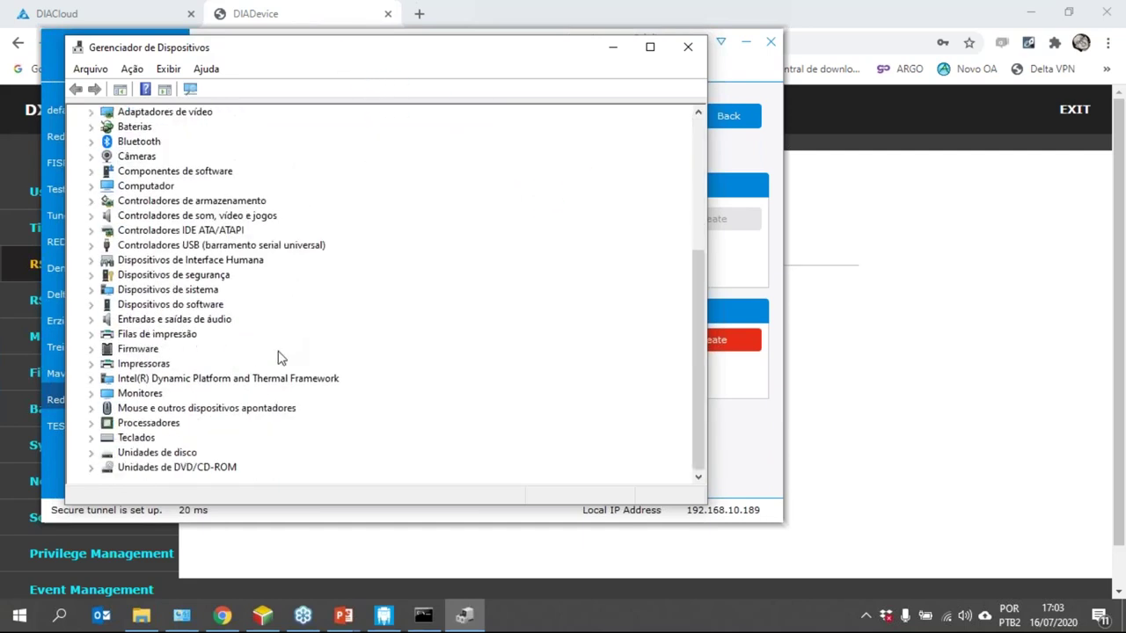
pyautogui.click(752, 393)
pyautogui.click(703, 340)
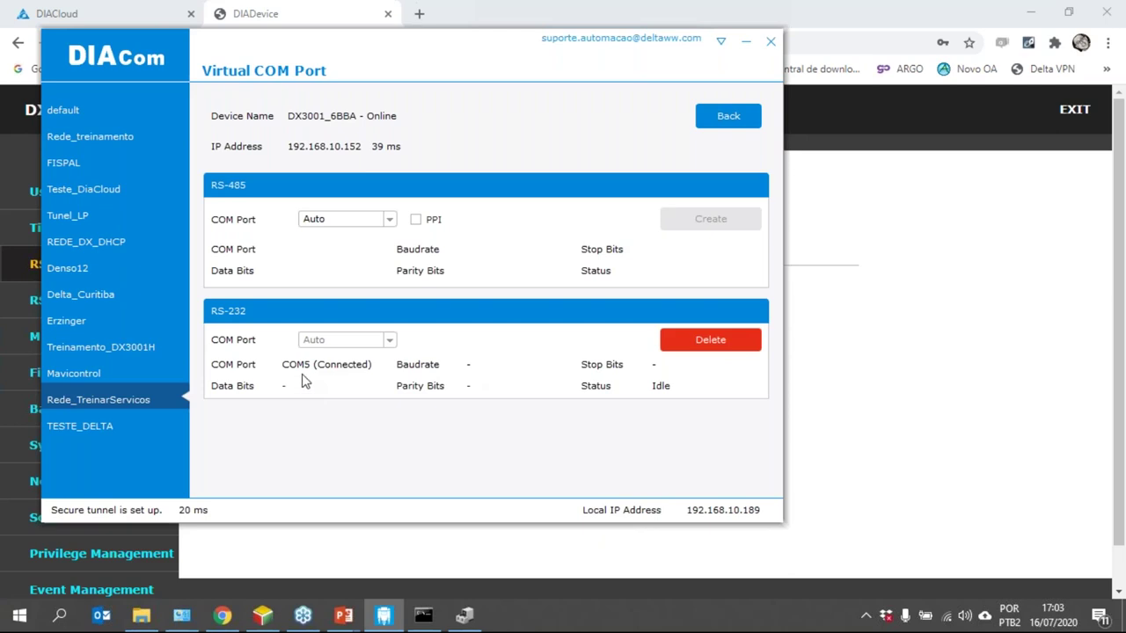
pyautogui.hotkey('alt', 'Tab')
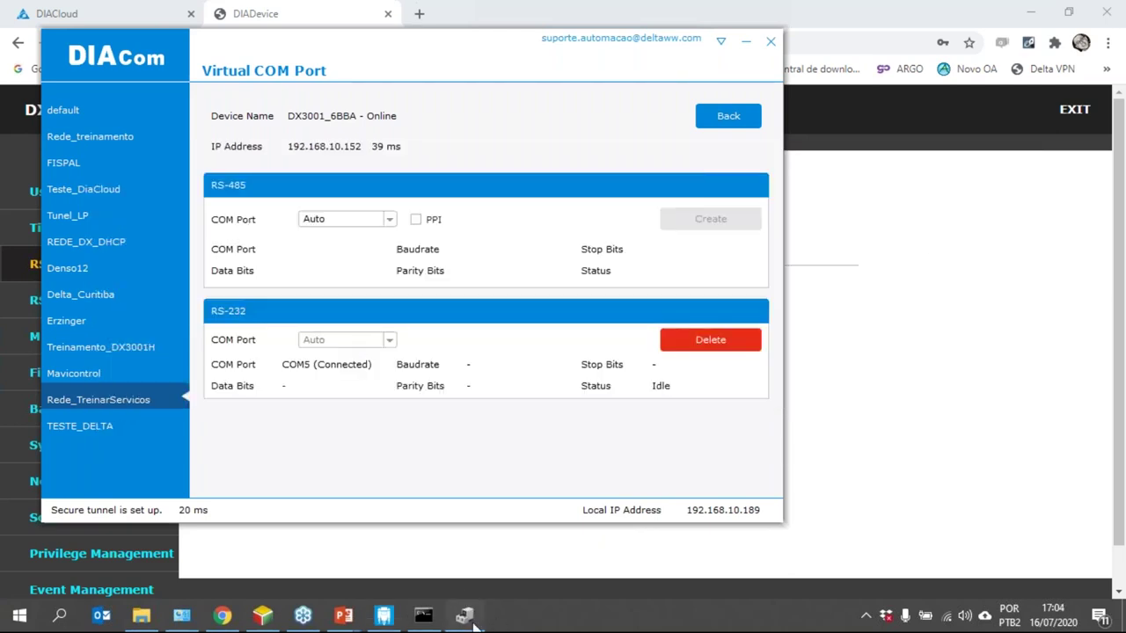
pyautogui.click(464, 615)
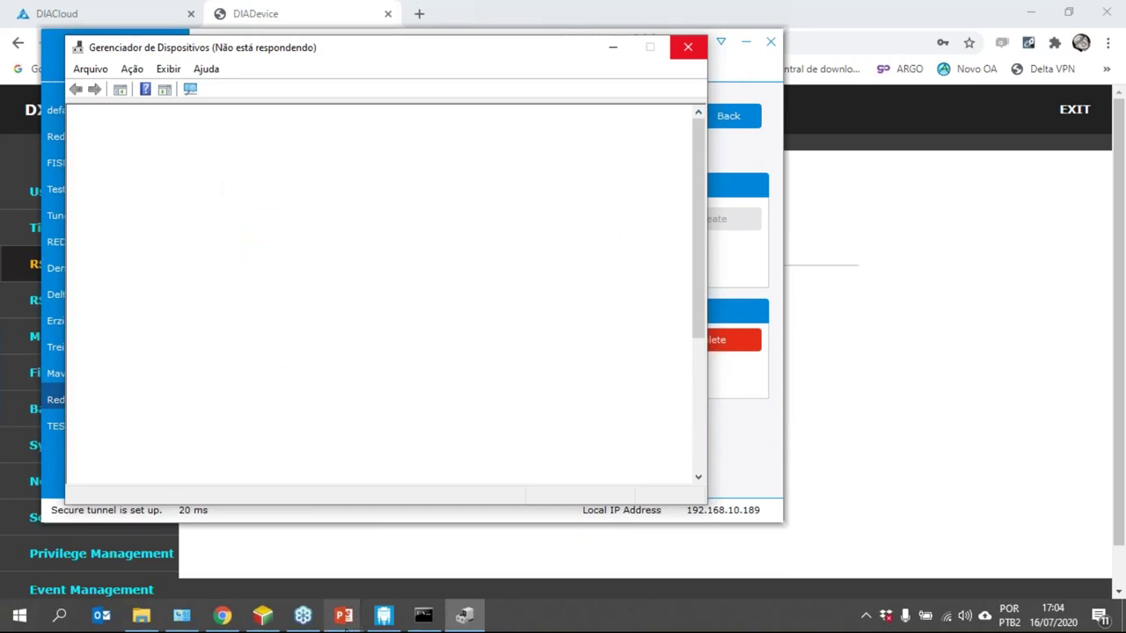
# Open COMMGR from the system tray's hidden background apps.
pyautogui.click(865, 615)
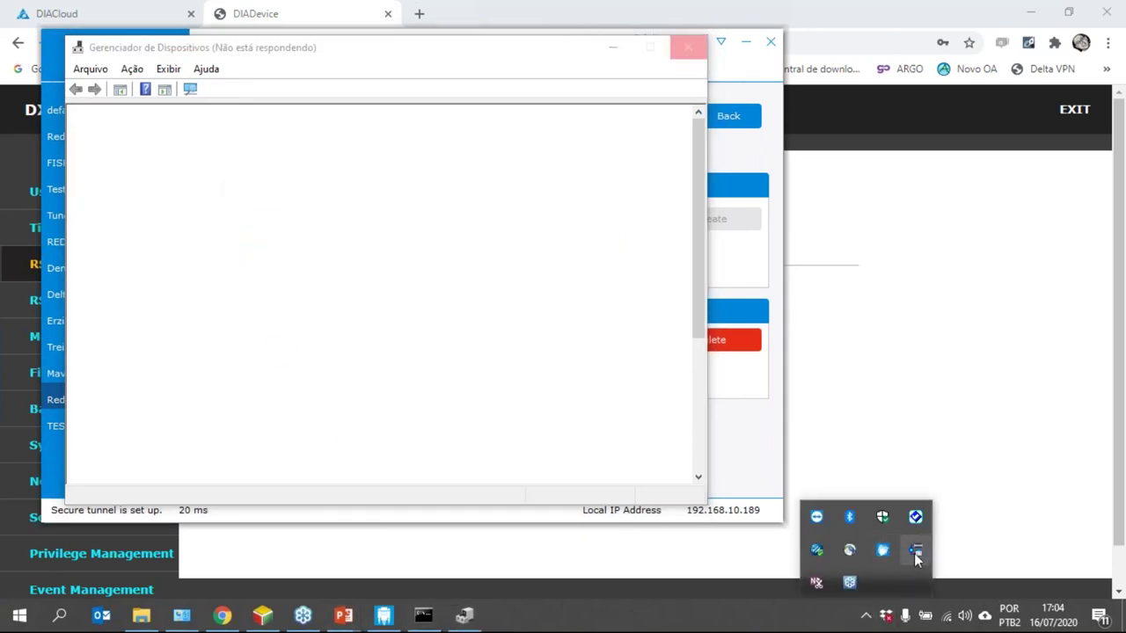
pyautogui.rightClick(916, 551)
pyautogui.click(934, 565)
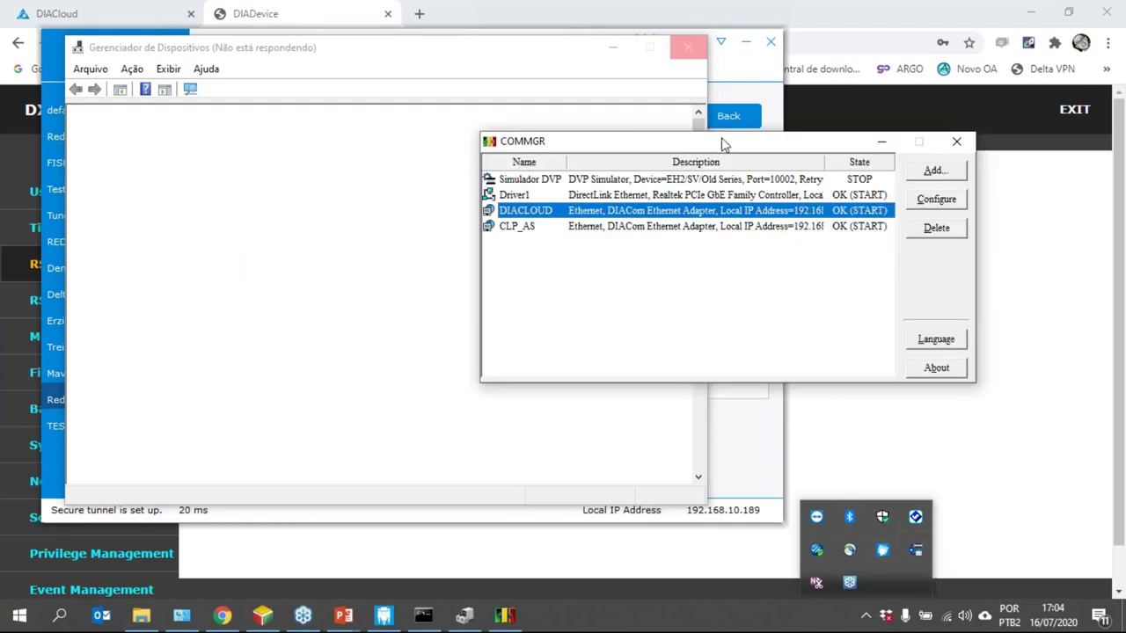
# Begin adding a COMMGR driver and check Virtual Serial Port 8 under Portas (COM e LPT).
pyautogui.moveTo(719, 145); pyautogui.dragTo(488, 146)
pyautogui.click(702, 173)
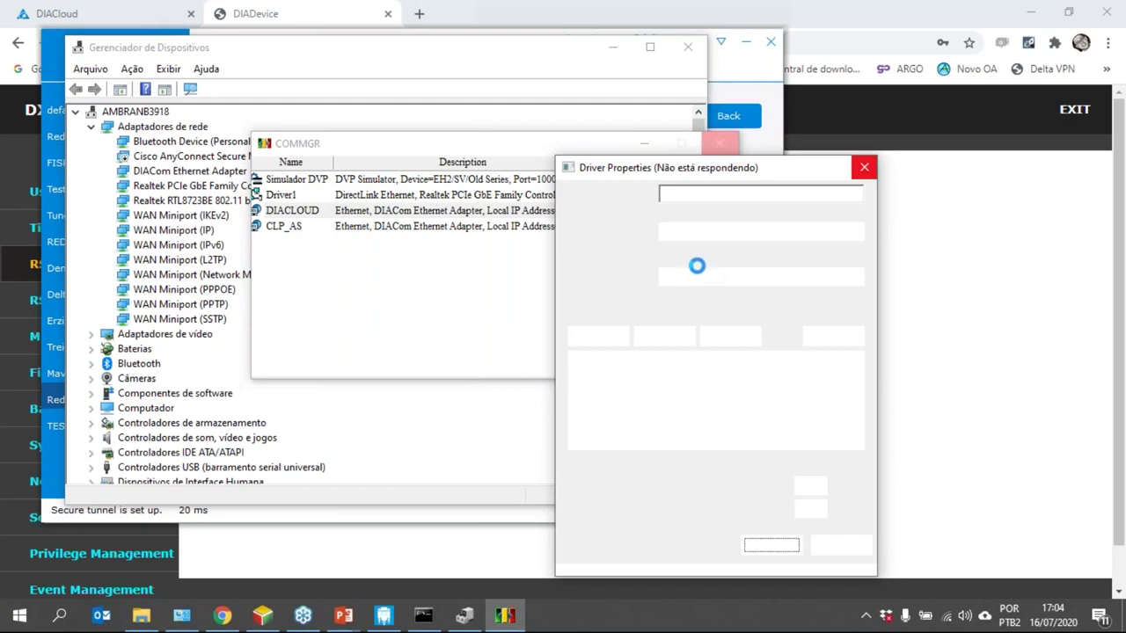
pyautogui.click(220, 422)
pyautogui.scroll(-5, 222, 408)
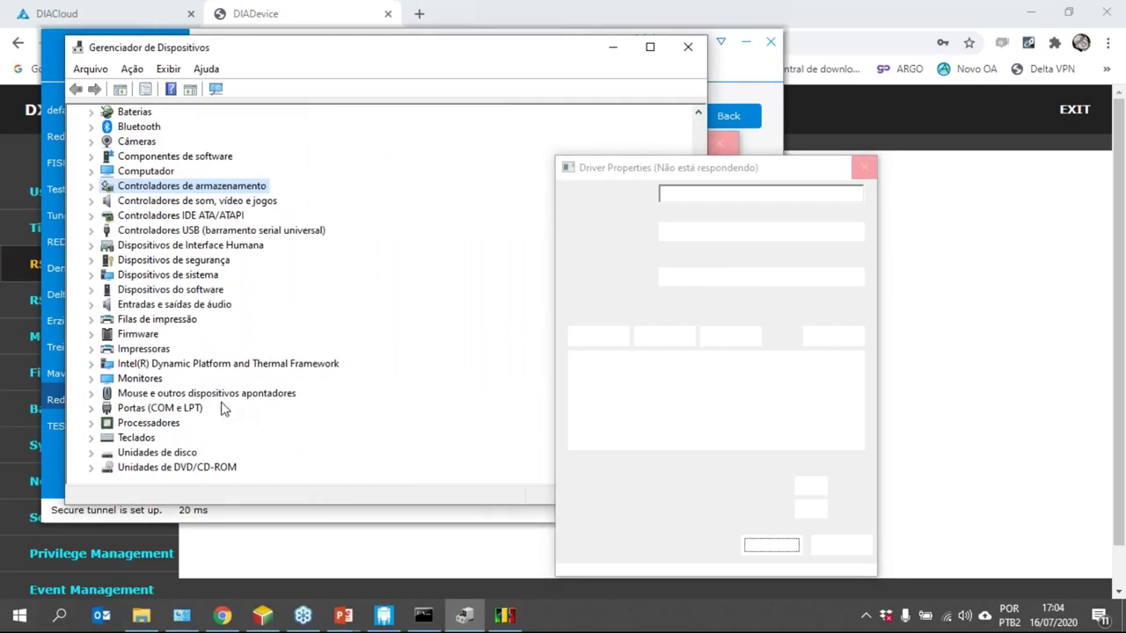
pyautogui.doubleClick(181, 409)
pyautogui.click(176, 424)
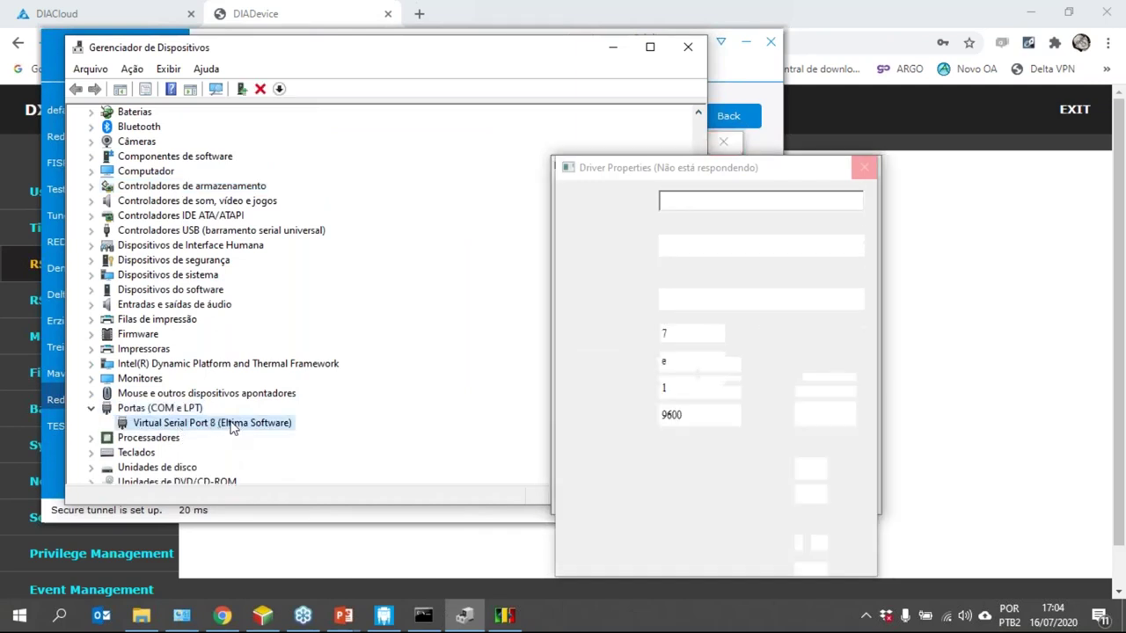
# Close the unsaved driver settings and COMMGR, delete the RS-232 virtual port, and return to Chrome.
pyautogui.click(743, 278)
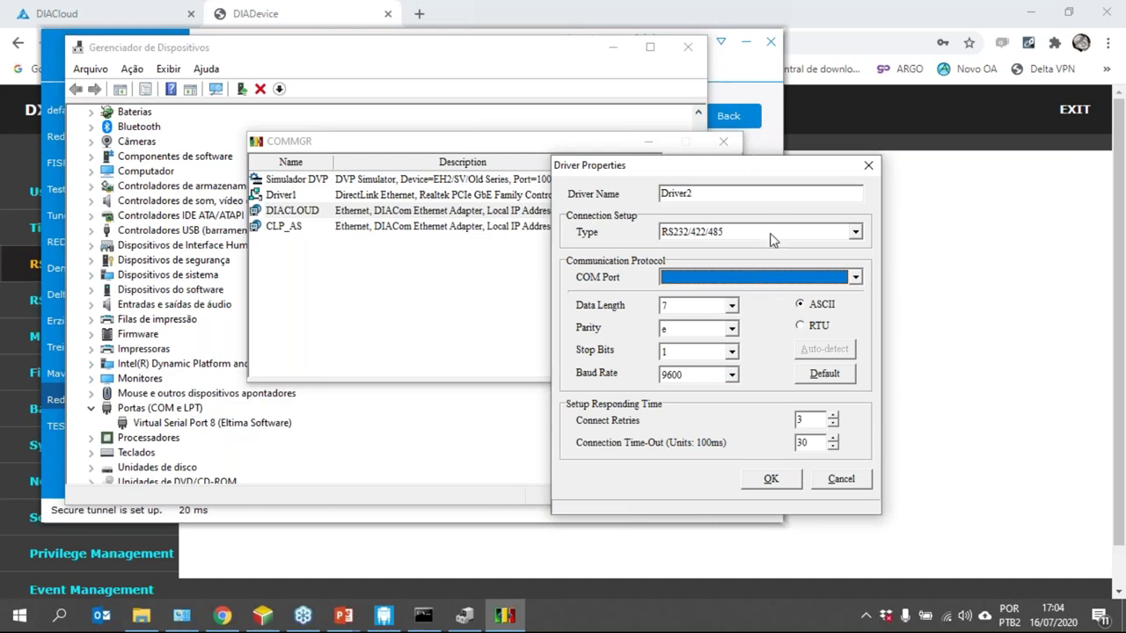
pyautogui.click(864, 166)
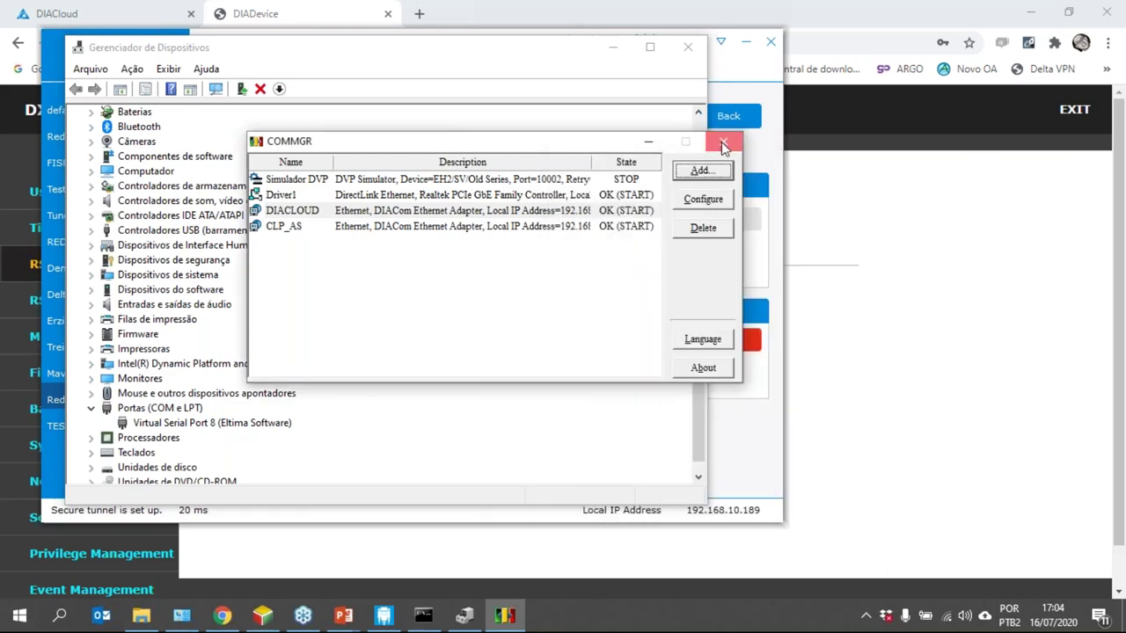
pyautogui.click(721, 141)
pyautogui.click(729, 349)
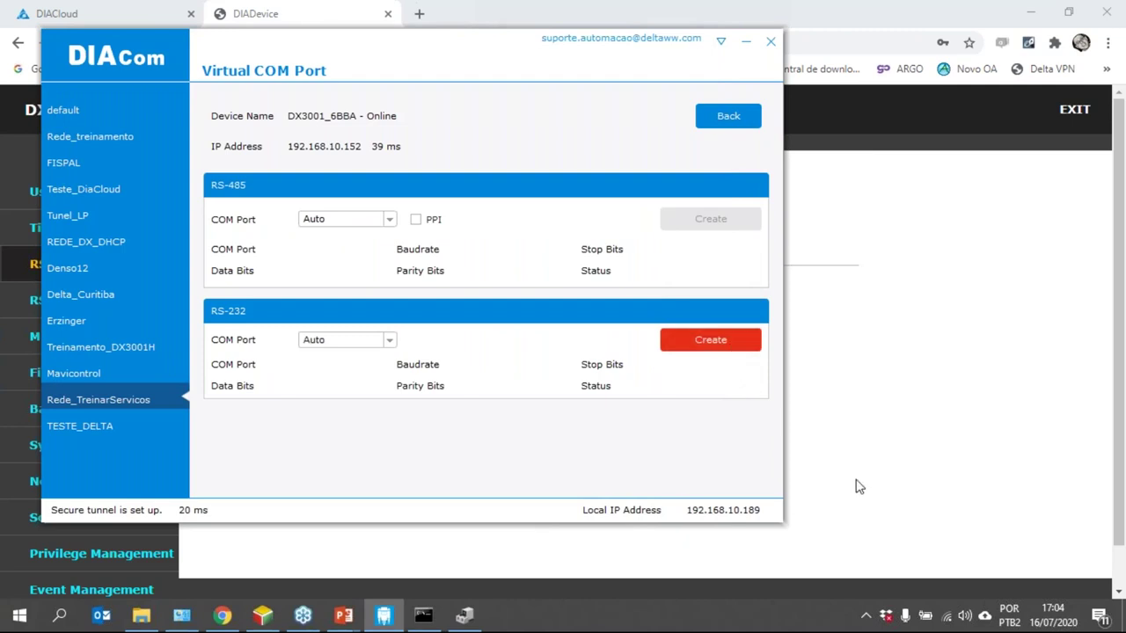
pyautogui.click(867, 507)
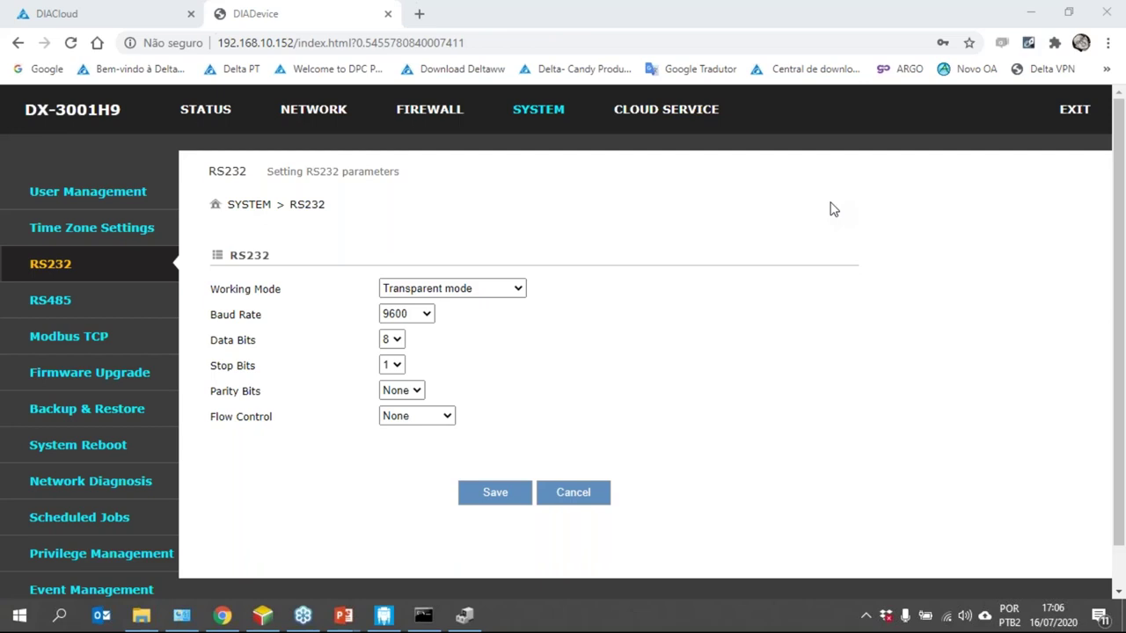
# In a new Chrome tab, type 'gonder' and open the Login - Gonder page.
pyautogui.click(418, 13)
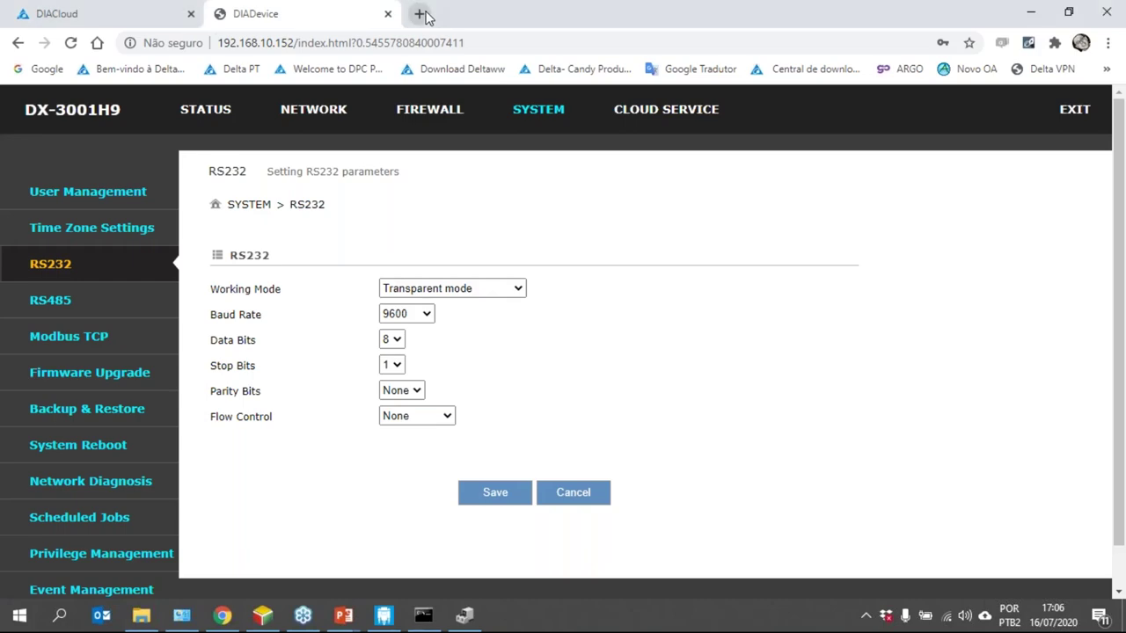
pyautogui.write('gan')
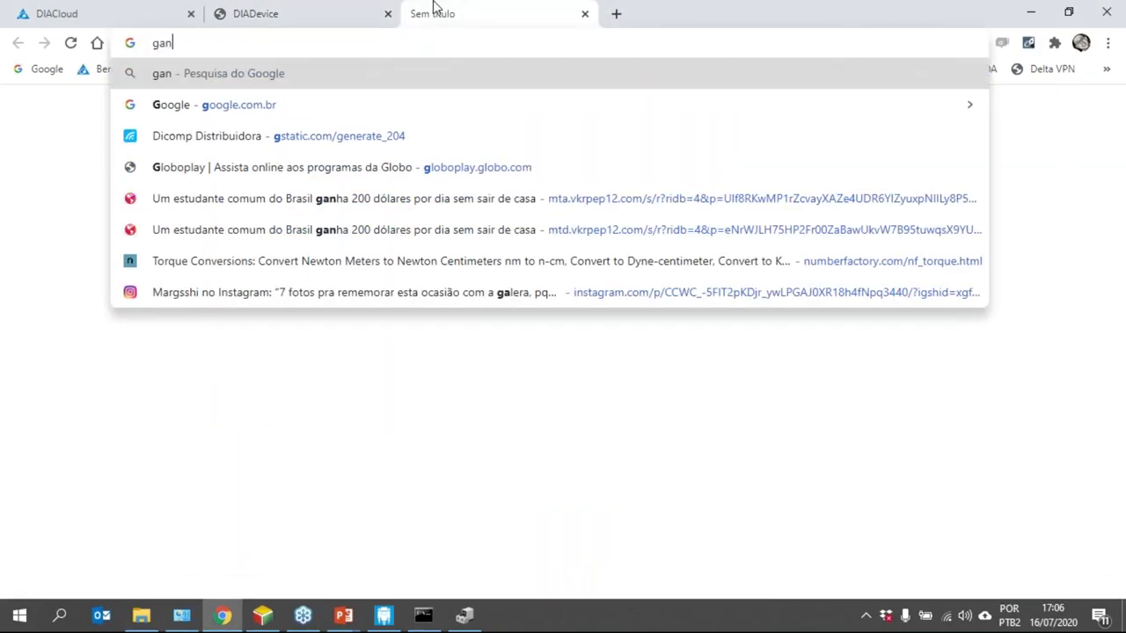
pyautogui.press('BackSpace')
pyautogui.press('BackSpace')
pyautogui.write('onf')
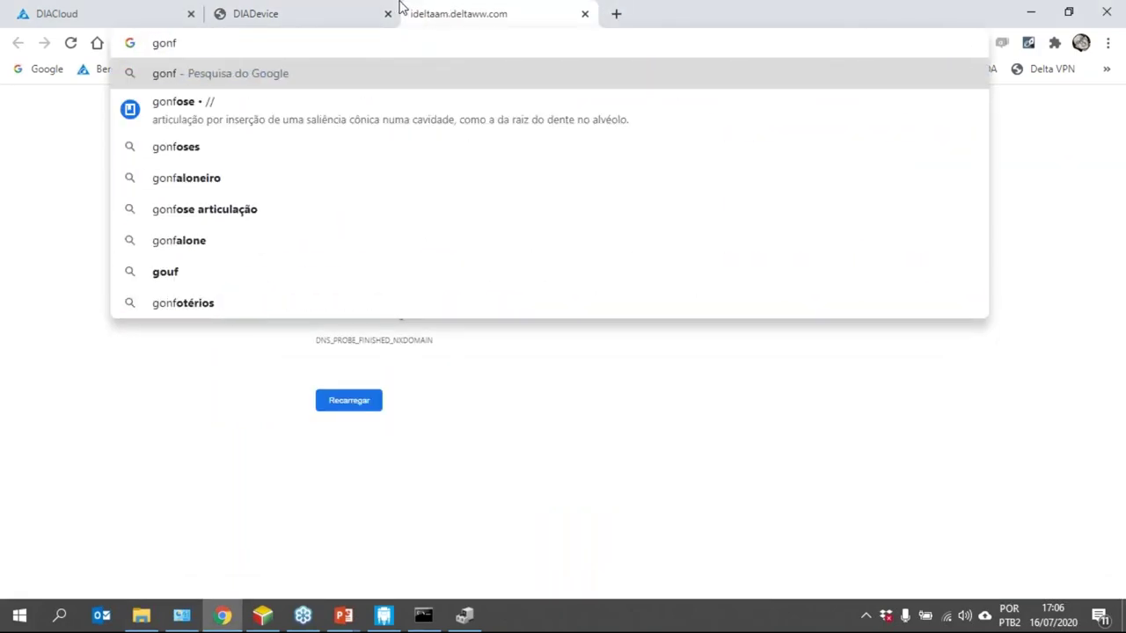
pyautogui.click(633, 215)
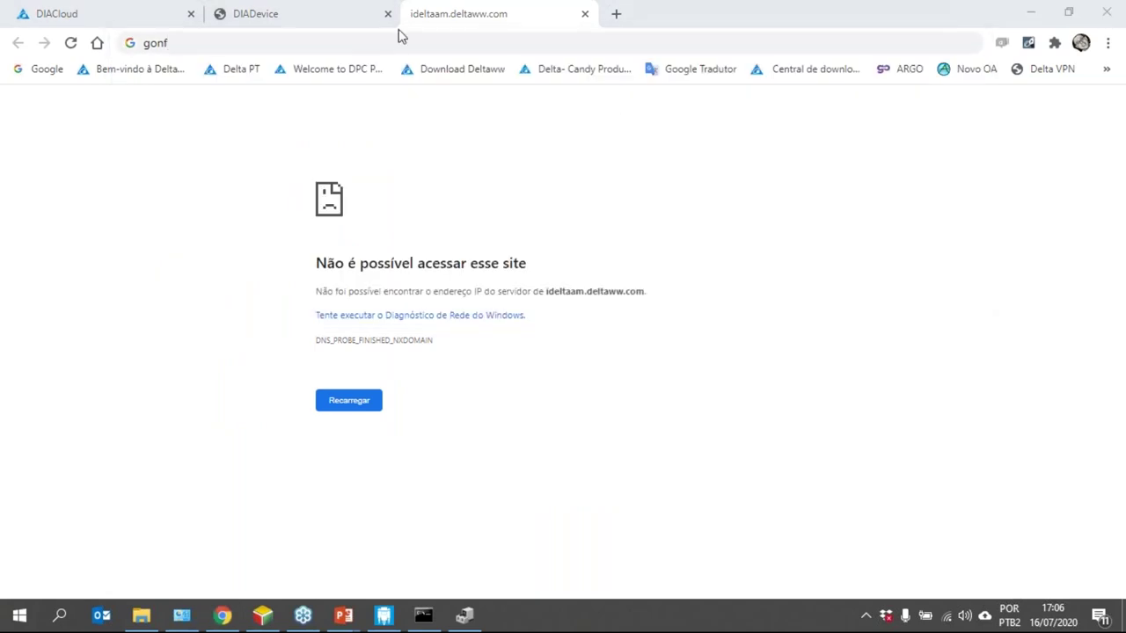
pyautogui.click(398, 40)
pyautogui.press('BackSpace')
pyautogui.write('der')
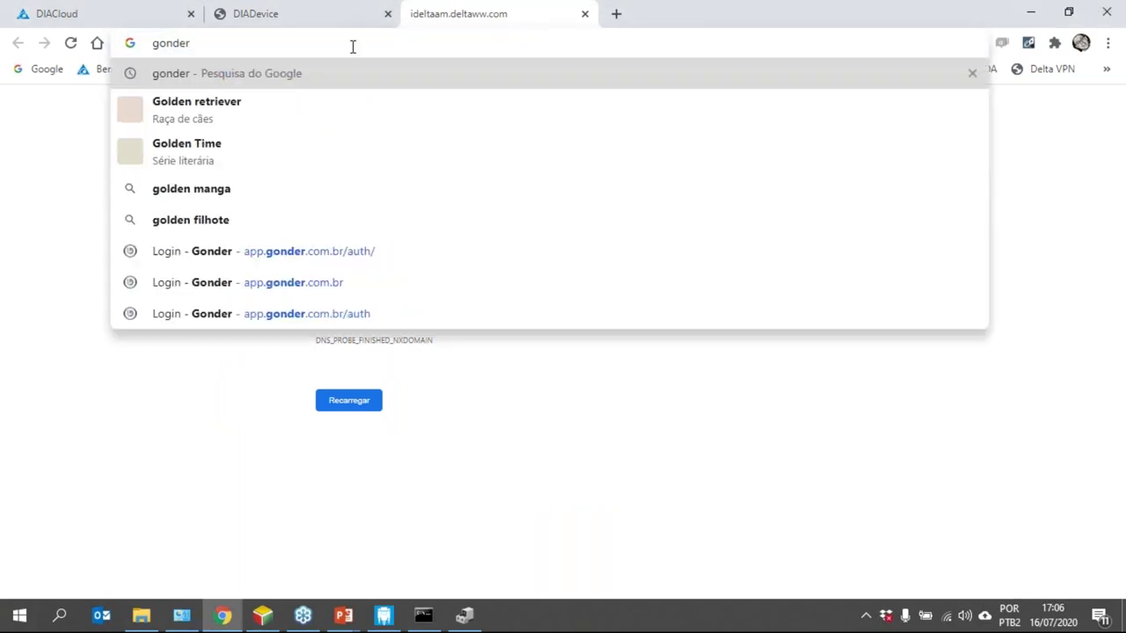
pyautogui.click(273, 248)
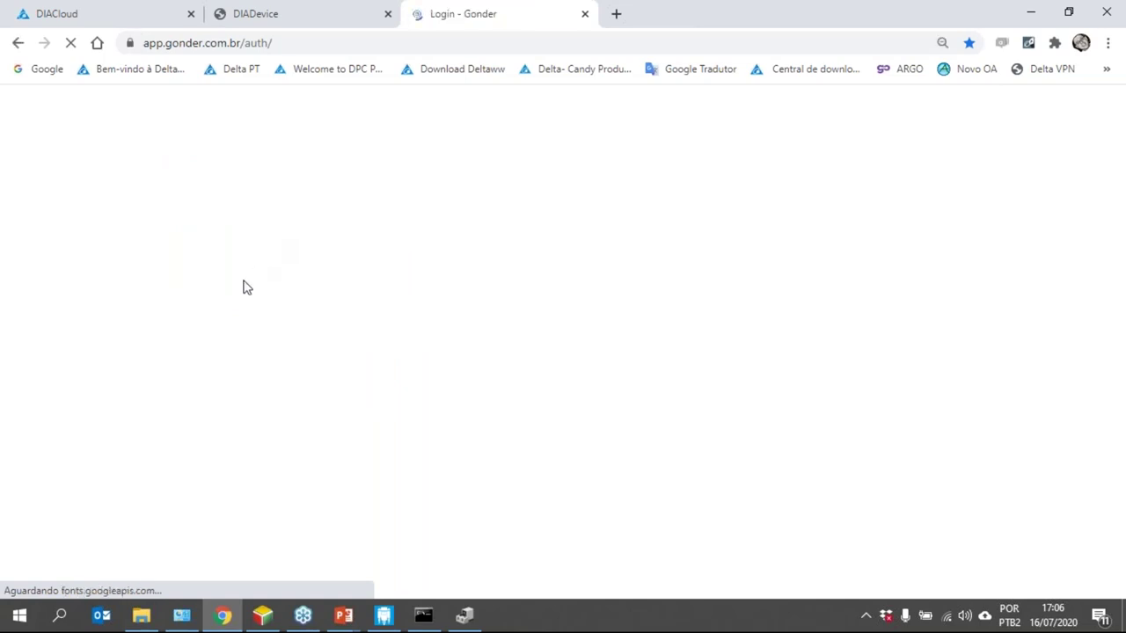
# Sign in to Gonder with the support account's e-mail and password.
pyautogui.click(184, 316)
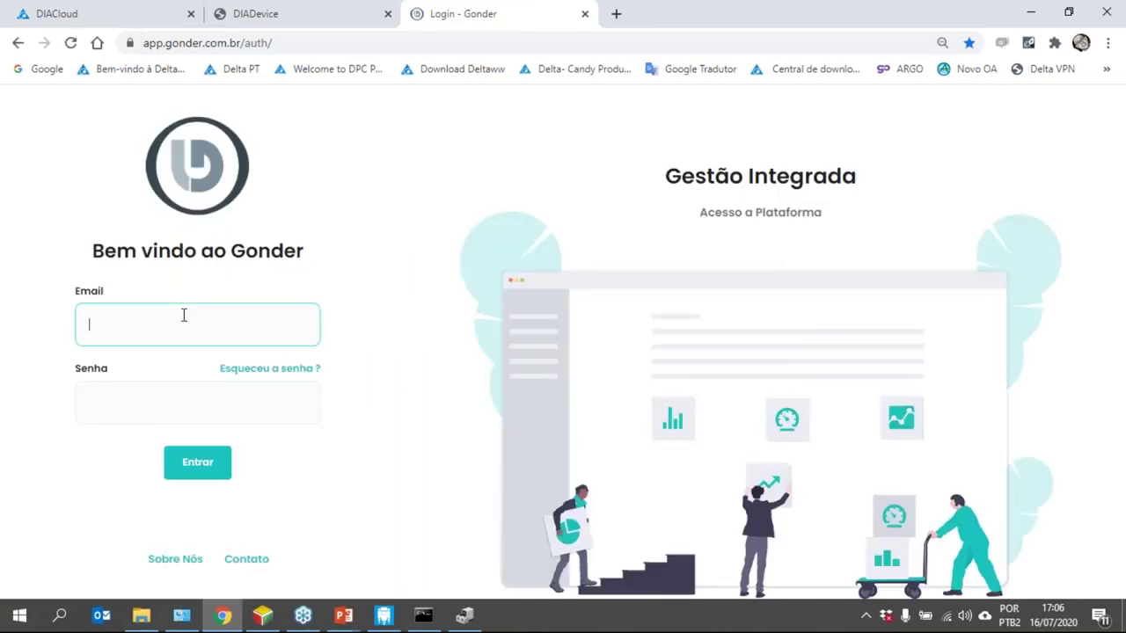
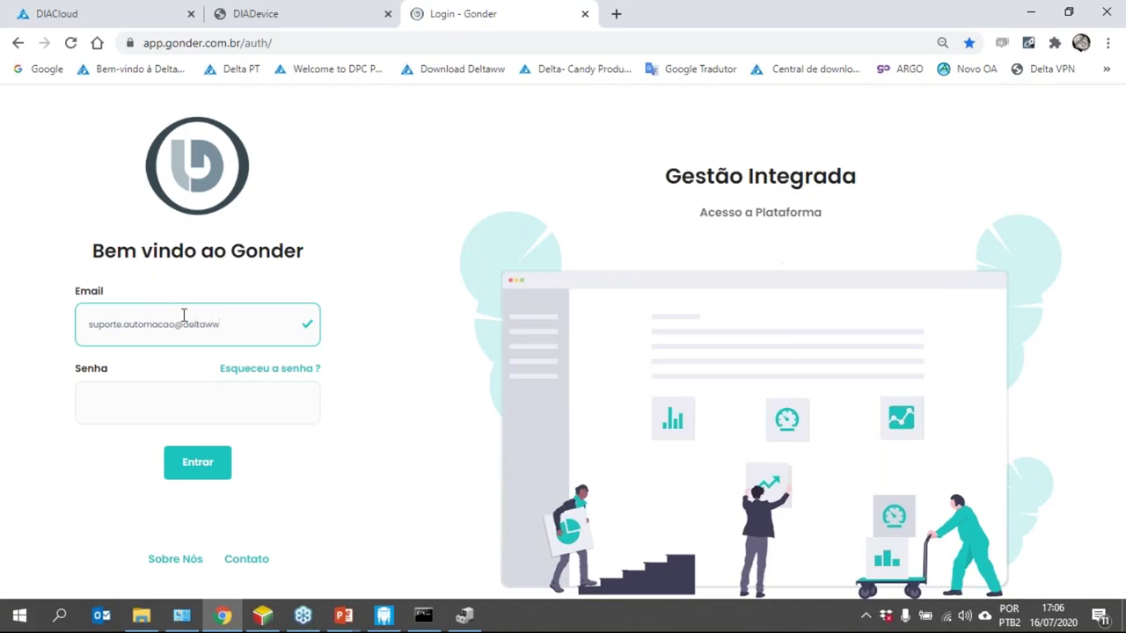
pyautogui.press('Tab')
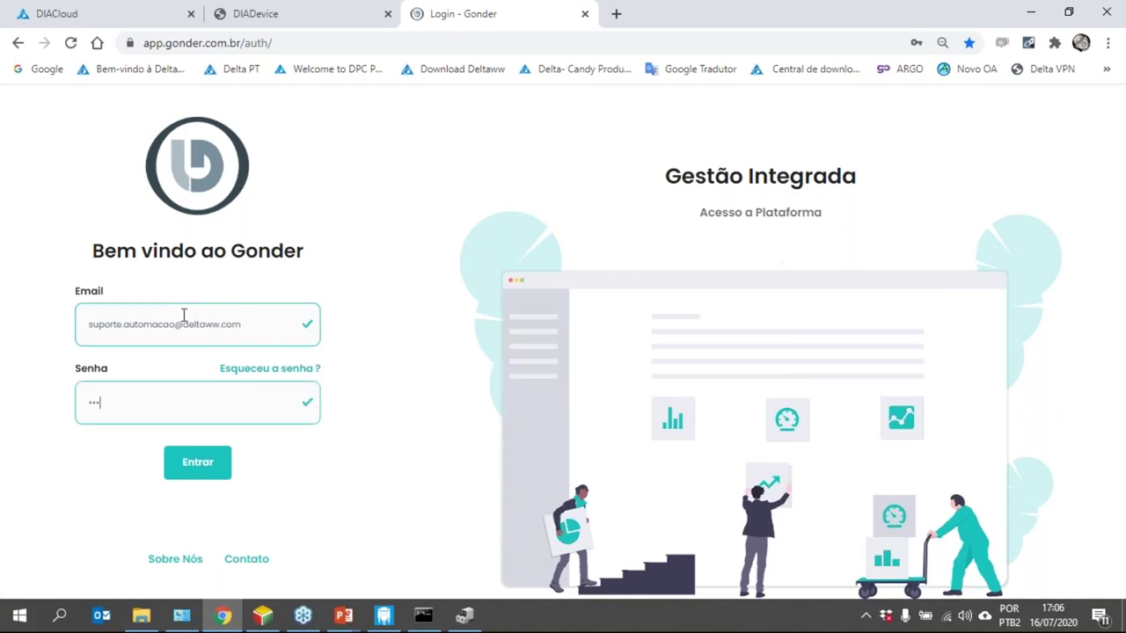
pyautogui.click(172, 475)
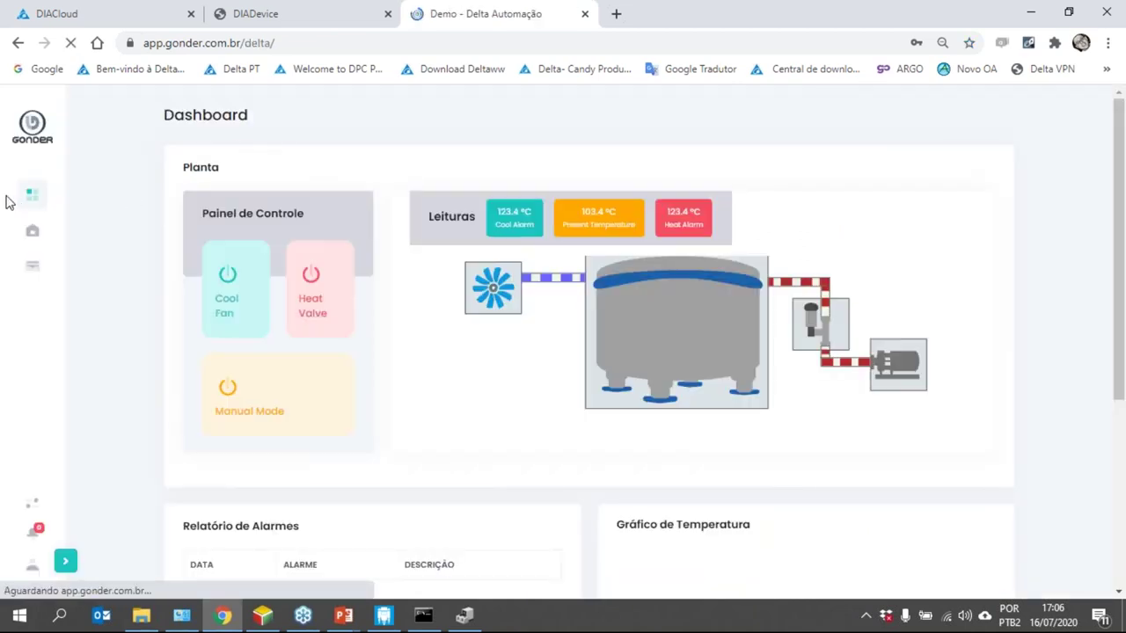
# Review the Plasmetal module dashboard, then return to the 'Modelos disponibles' PowerPoint slide.
pyautogui.click(32, 234)
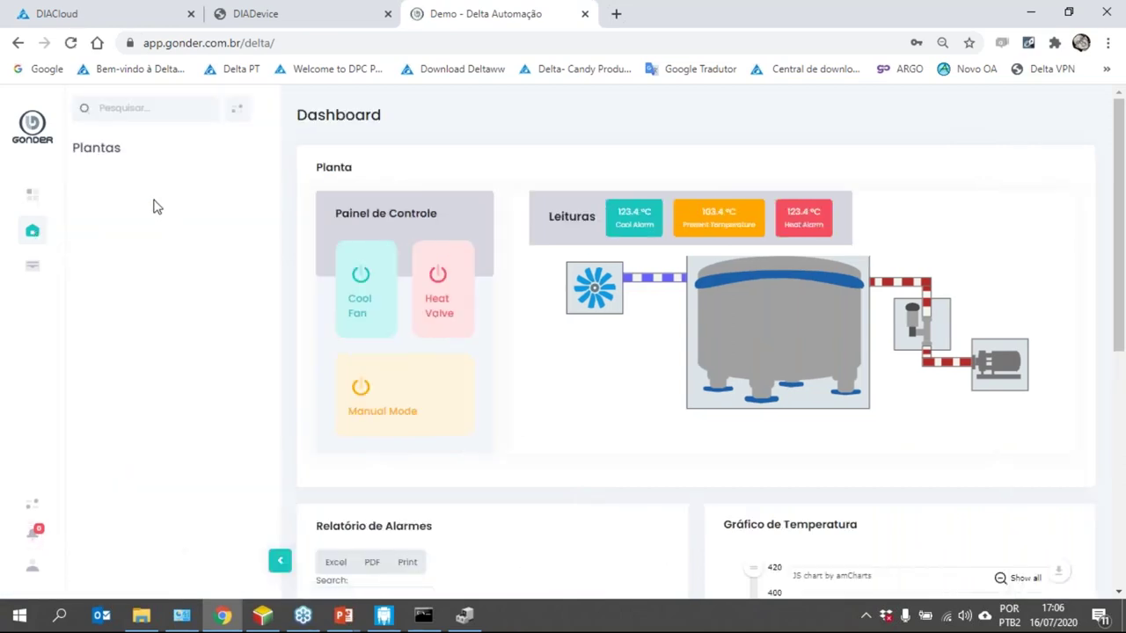
pyautogui.click(32, 195)
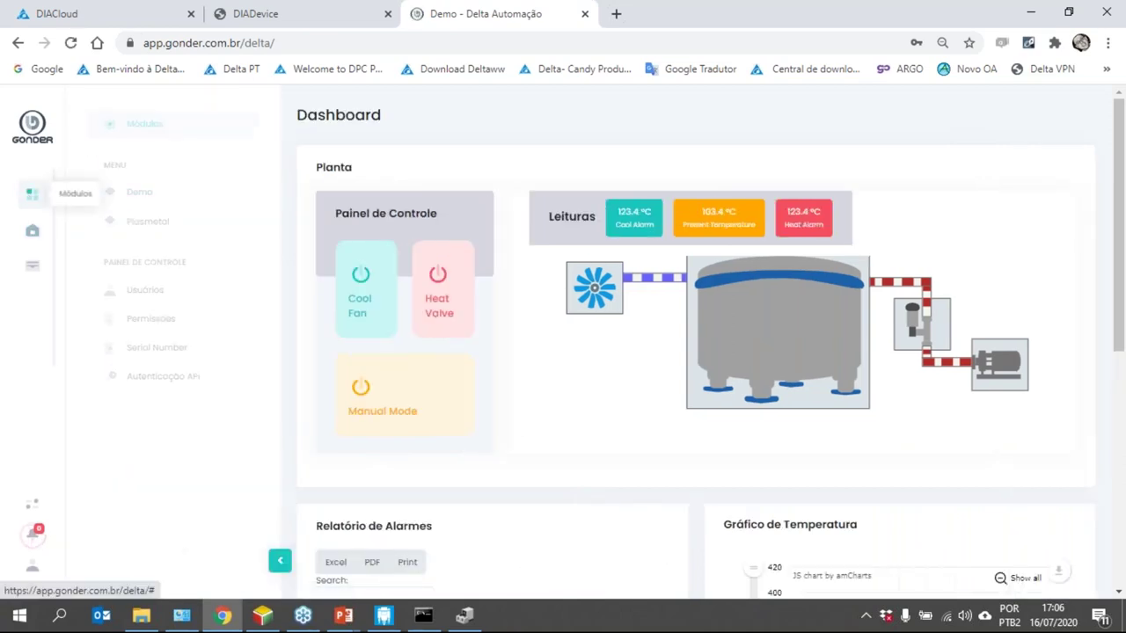
pyautogui.click(145, 221)
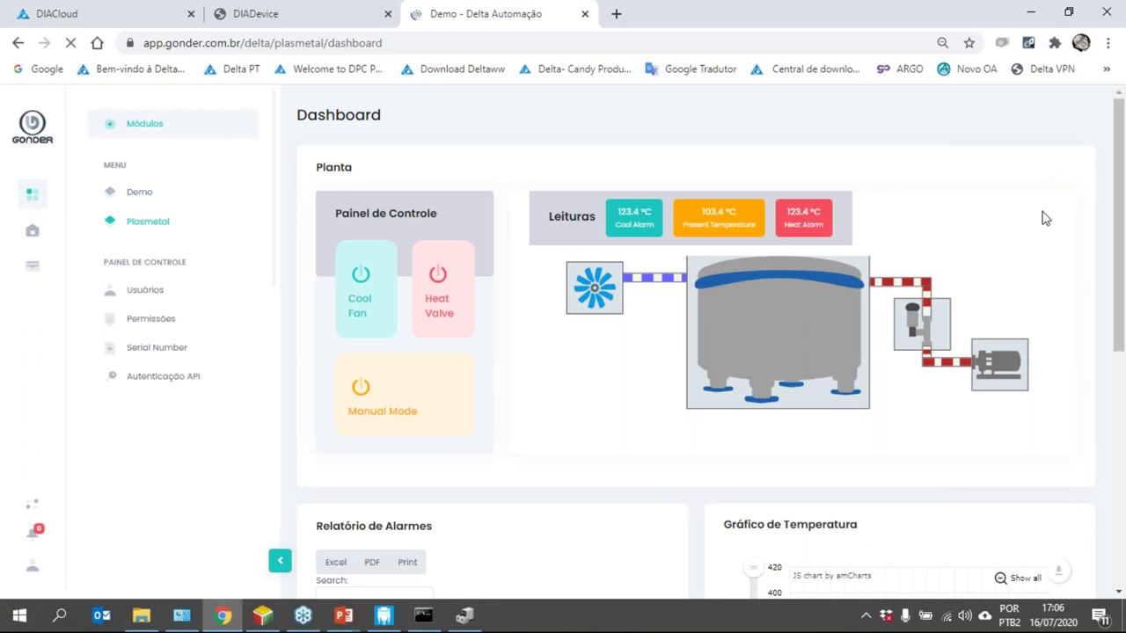
pyautogui.scroll(-6, 1121, 182)
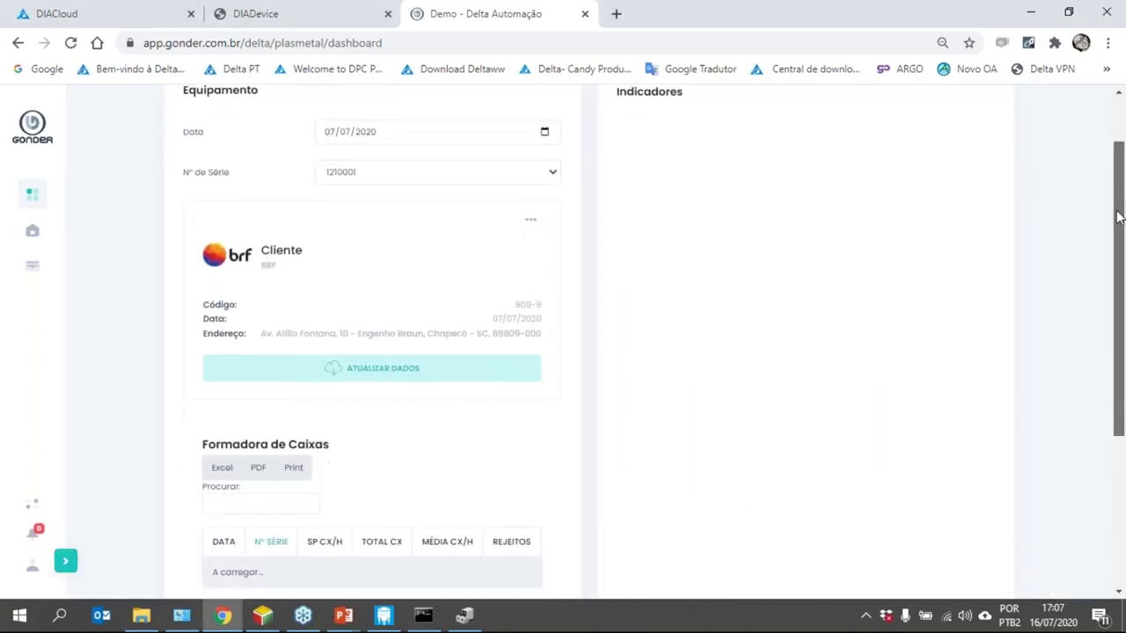
pyautogui.scroll(6, 1086, 185)
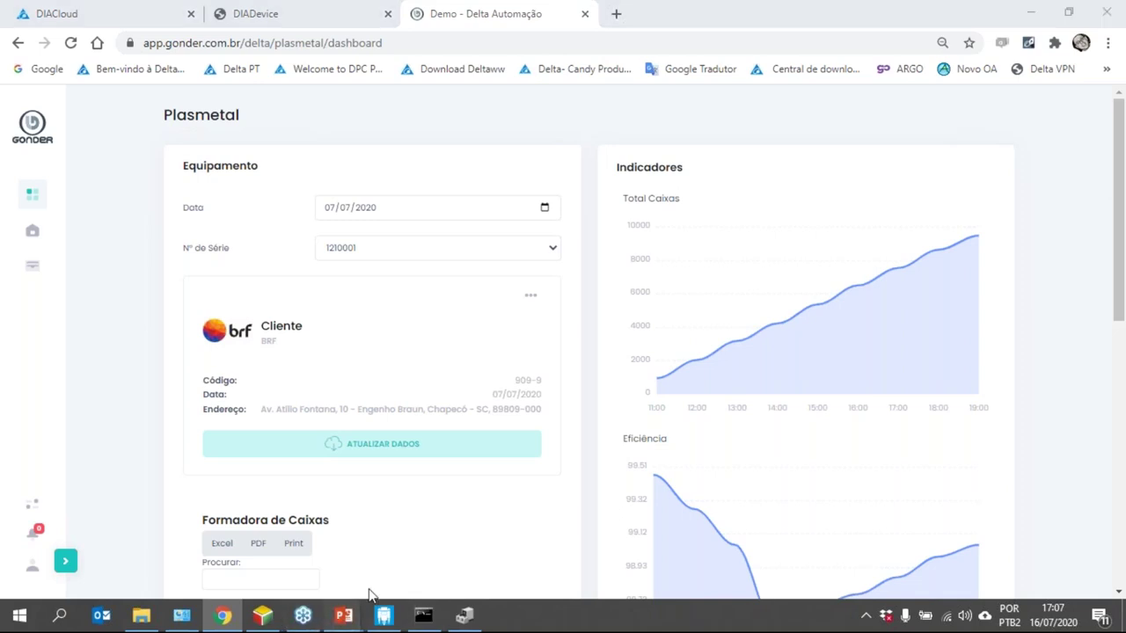
pyautogui.moveTo(343, 616)
pyautogui.click(378, 550)
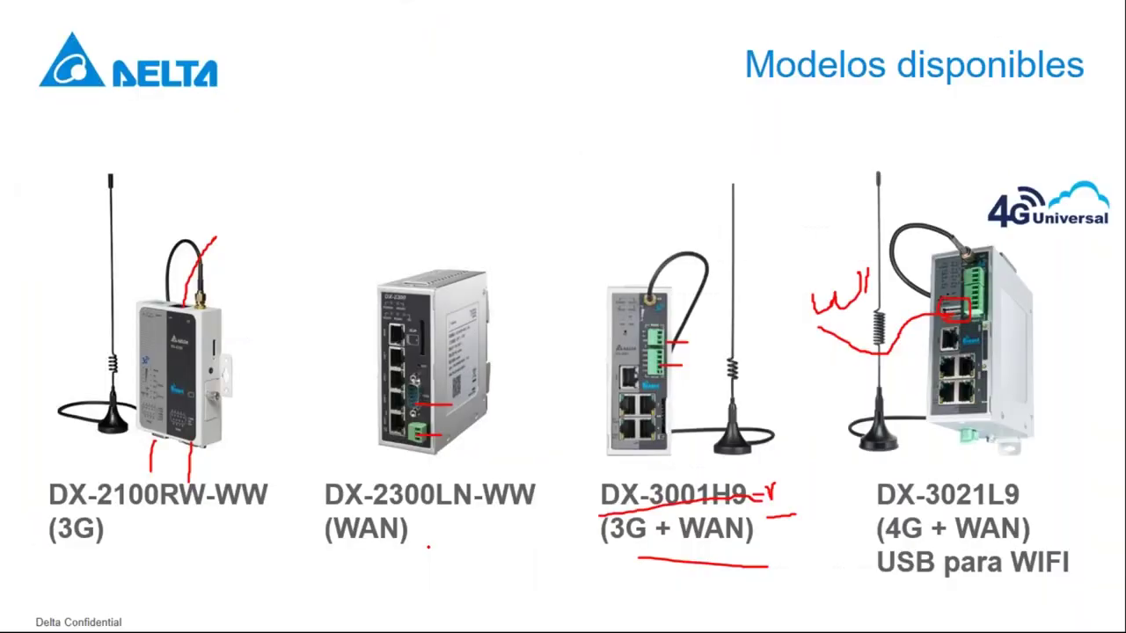